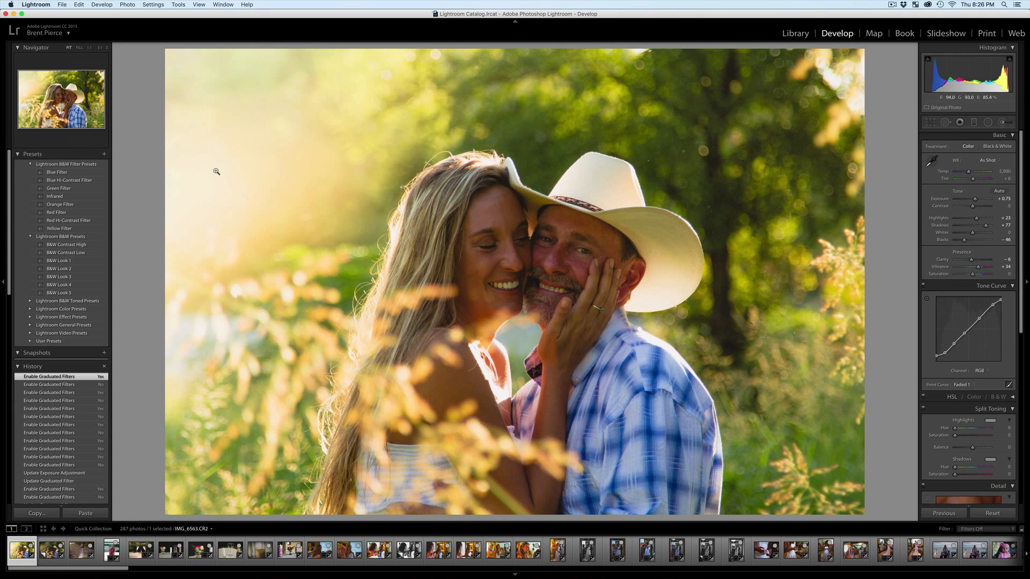
# Inspect the edited couple photo up close and compare it side by side with its original.
pyautogui.click(345, 235)
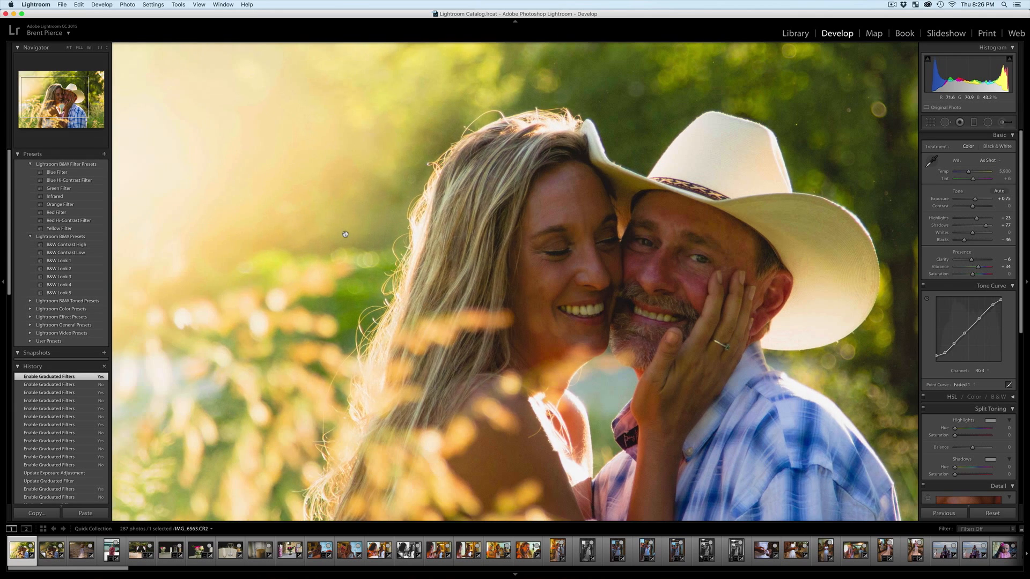
pyautogui.click(324, 235)
pyautogui.press('y')
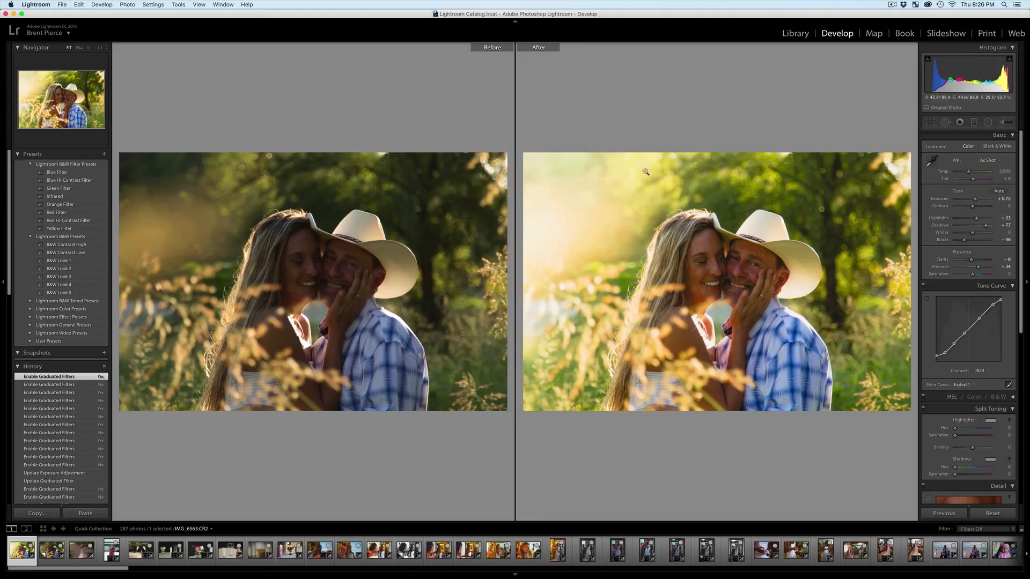
pyautogui.press('y')
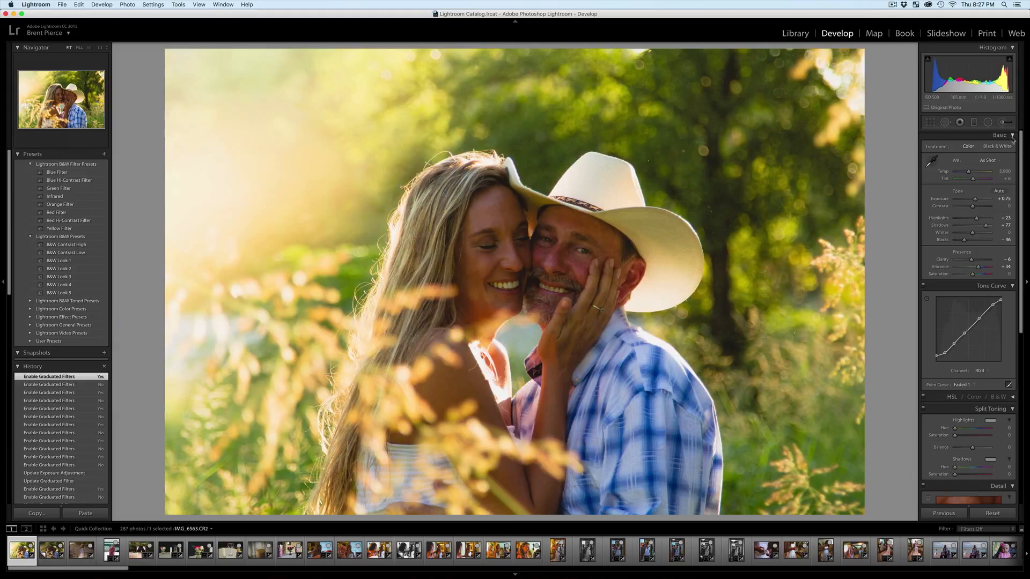
# Switch the photo's graduated filters off and back on to compare their effect.
pyautogui.click(975, 124)
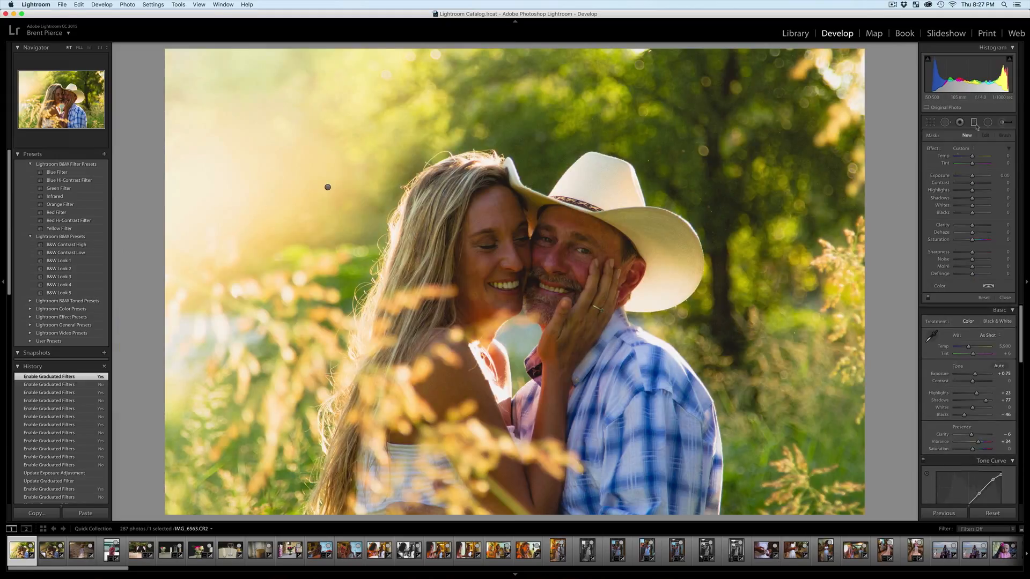
pyautogui.click(929, 298)
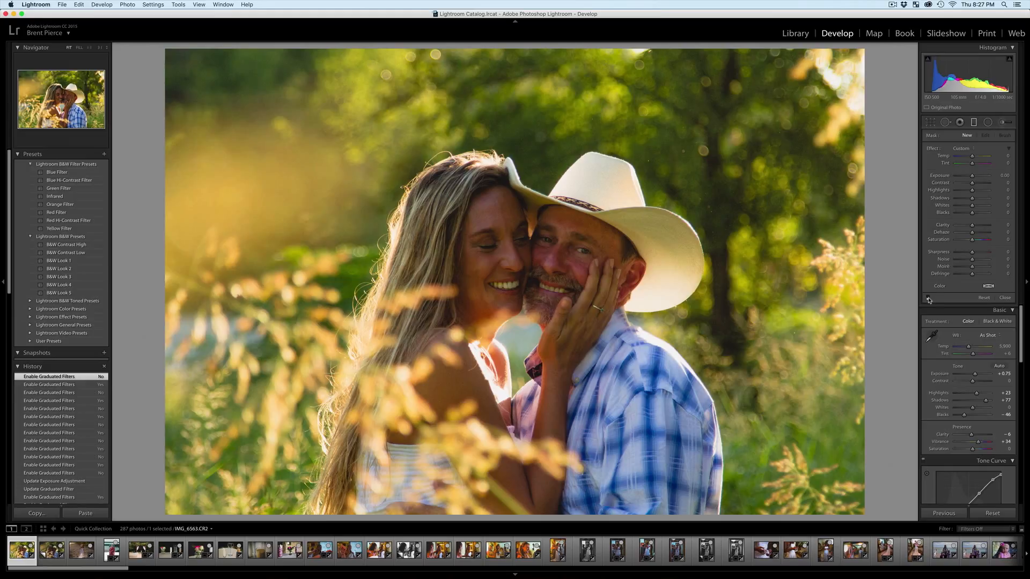
pyautogui.click(929, 299)
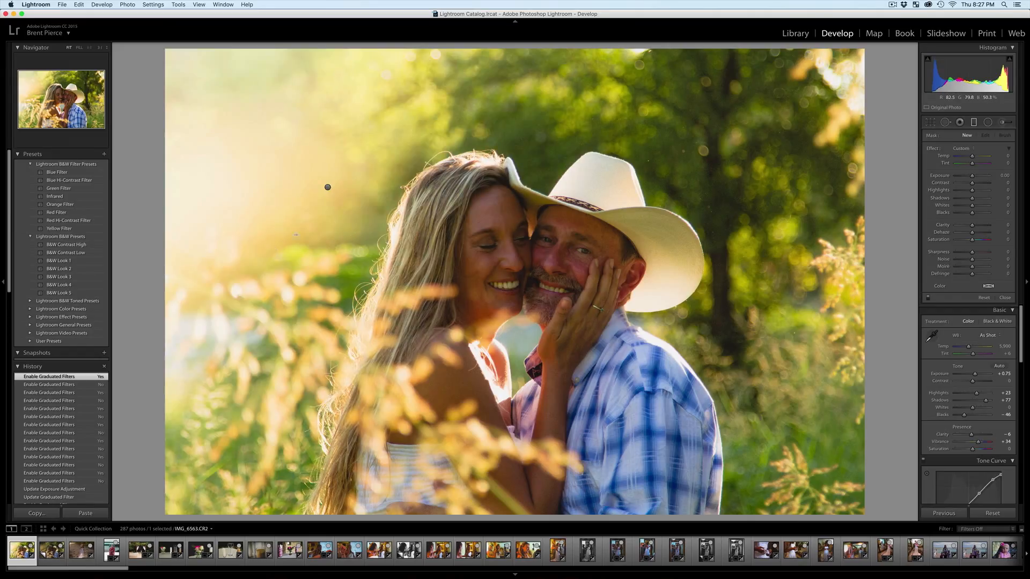
# On the unedited virtual copy (Copy 1), set Exposure +0.65, Contrast +41, Highlights +31, Shadows +41, Blacks −31 and Vibrance +40.
pyautogui.click(52, 550)
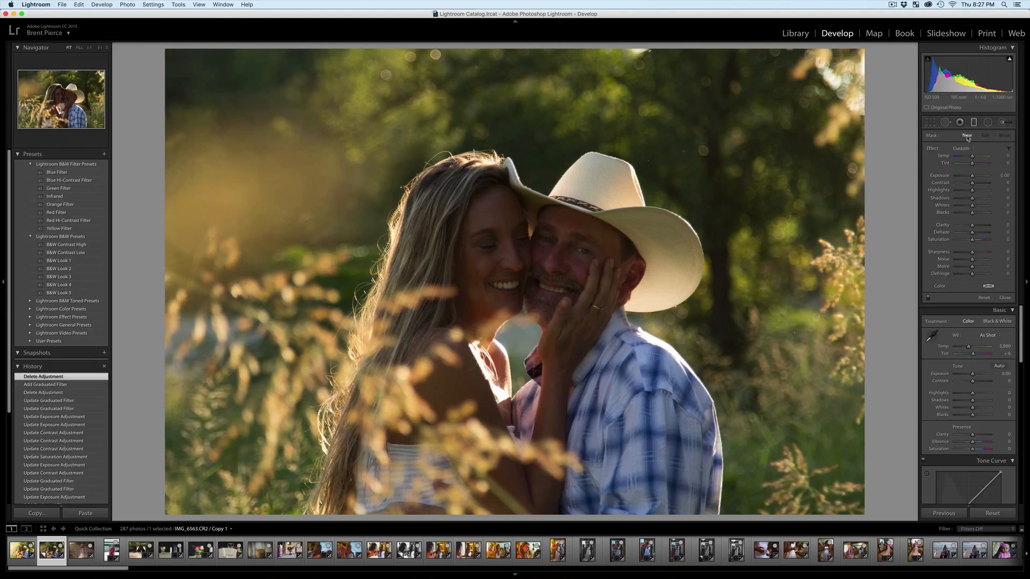
pyautogui.click(974, 122)
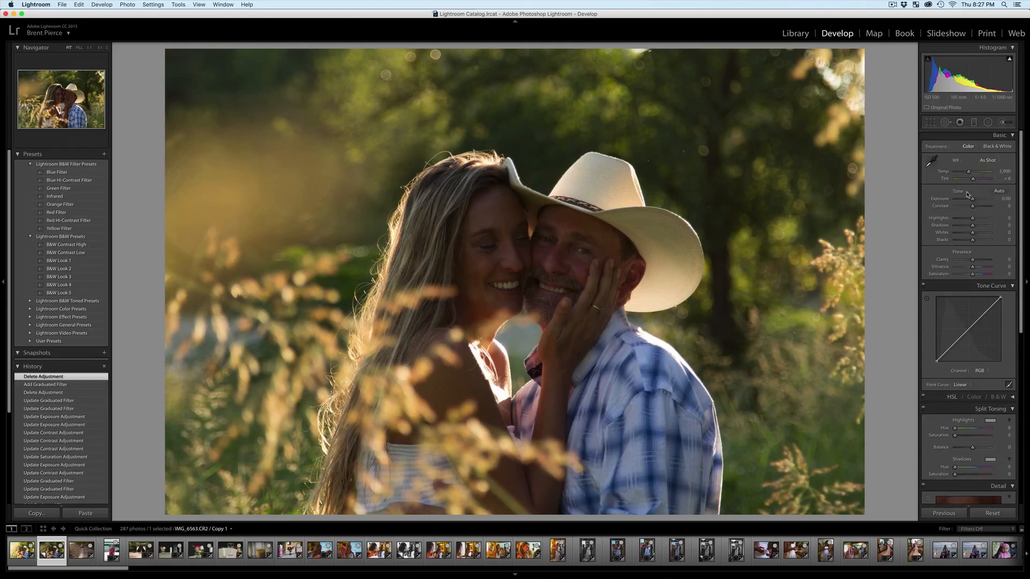
pyautogui.moveTo(974, 203); pyautogui.dragTo(979, 269)
# Apply the Faded 1 point curve to the photo and reduce Vibrance to +12.
pyautogui.scroll(-1, 971, 321)
pyautogui.click(960, 383)
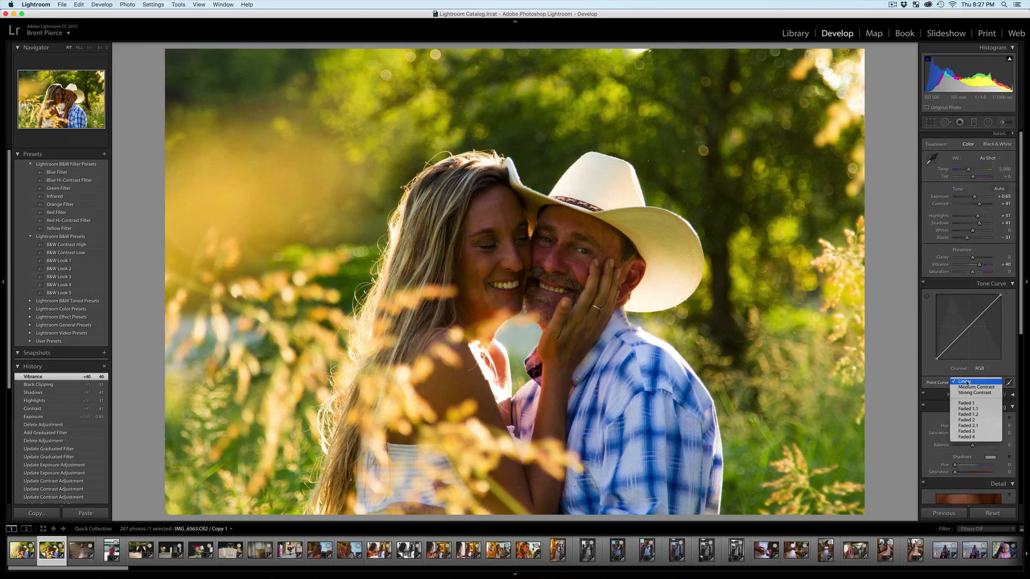
pyautogui.click(970, 403)
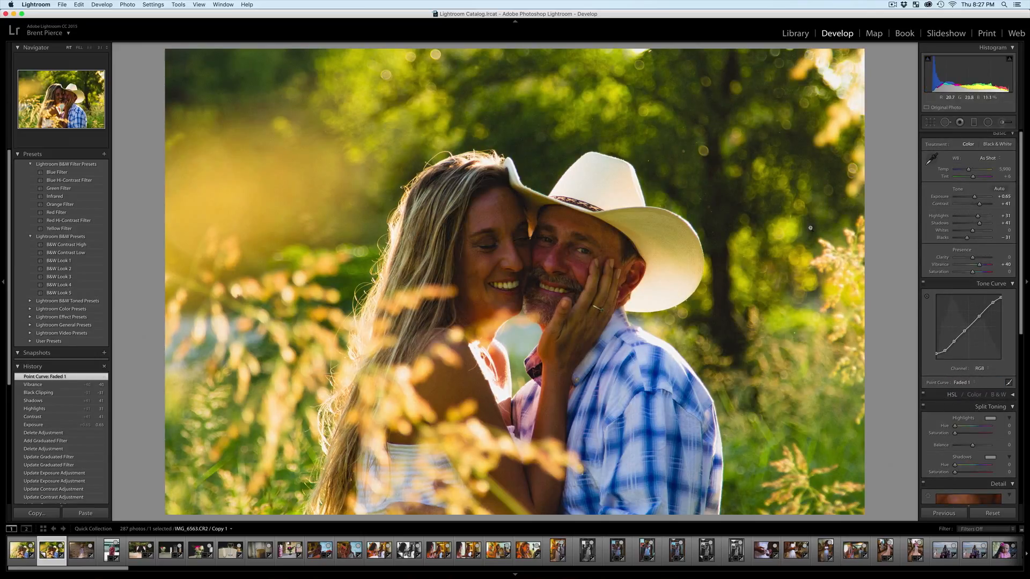
pyautogui.moveTo(979, 265); pyautogui.dragTo(974, 267)
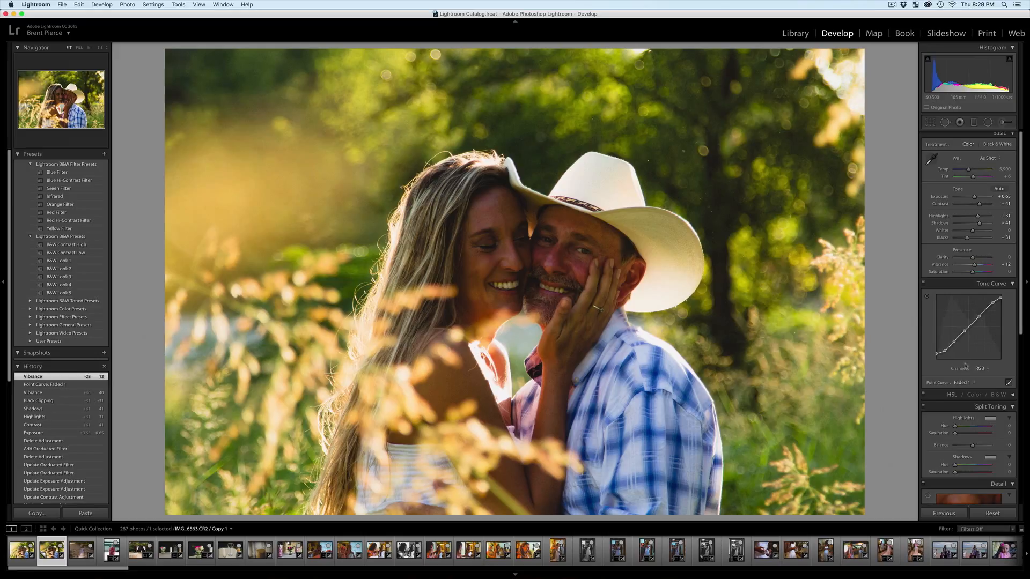
# Compare the photo with the Linear point curve against Faded 1, leaving Faded 1 applied.
pyautogui.click(965, 383)
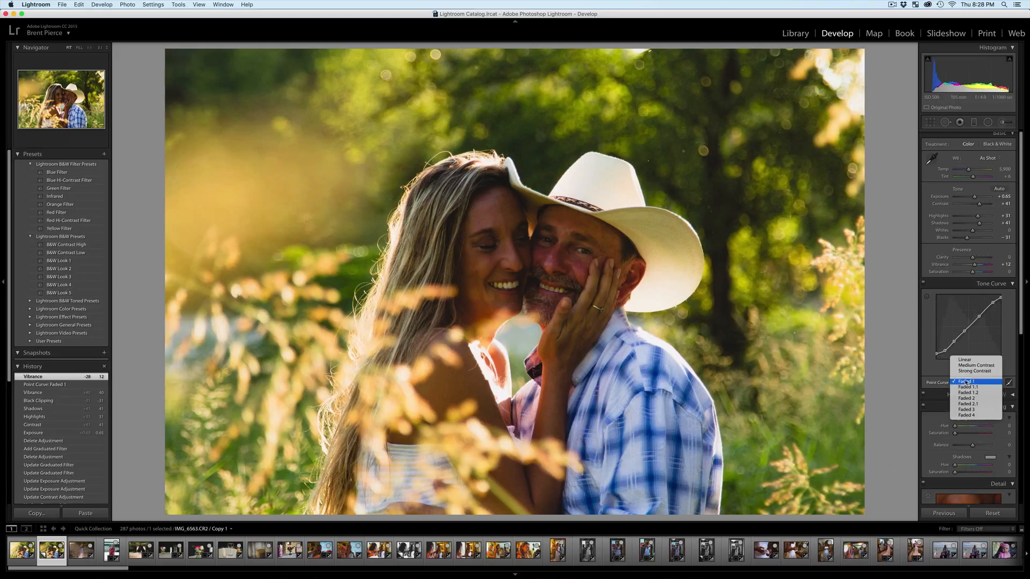
pyautogui.click(965, 359)
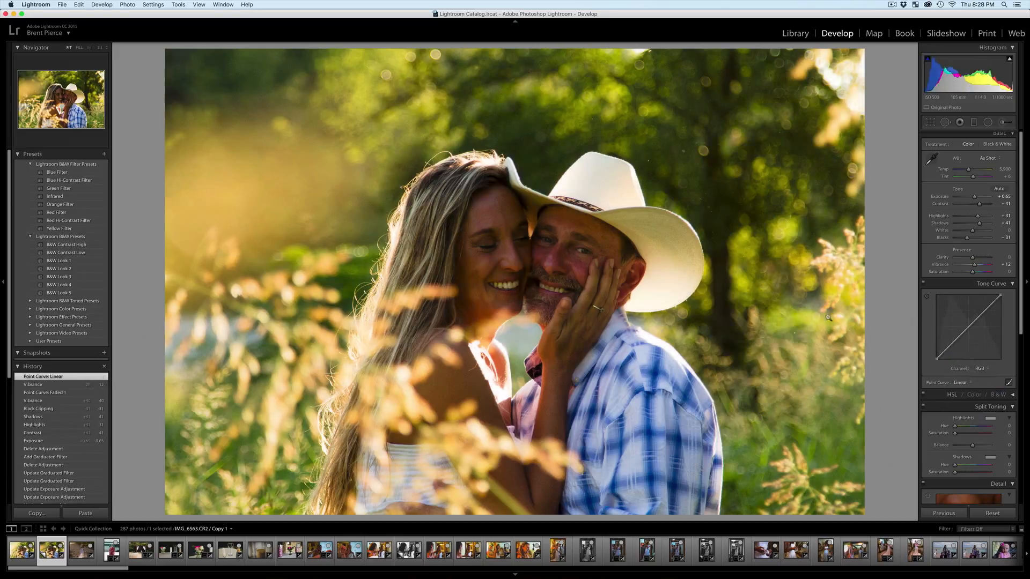
pyautogui.click(960, 383)
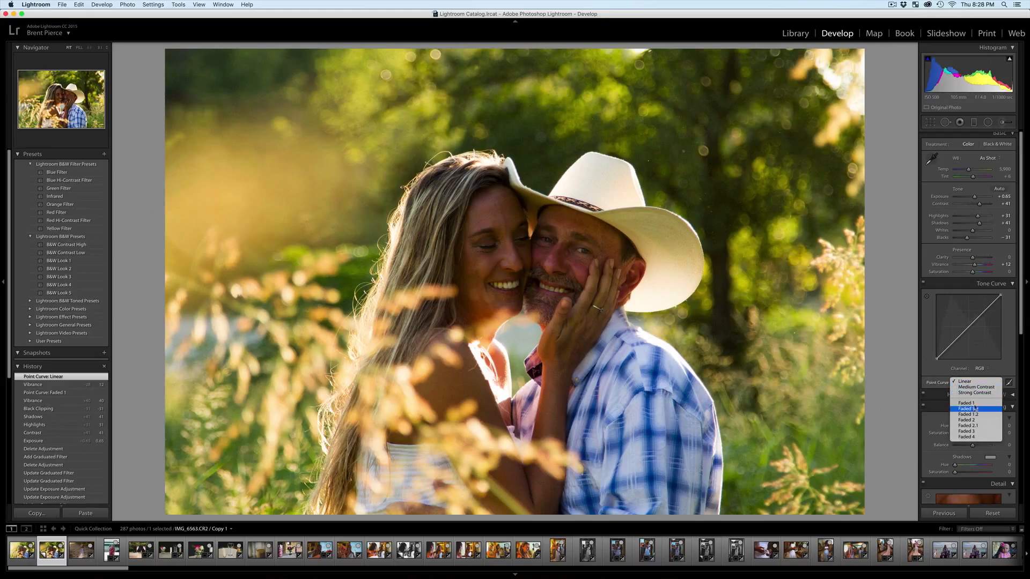
pyautogui.click(976, 403)
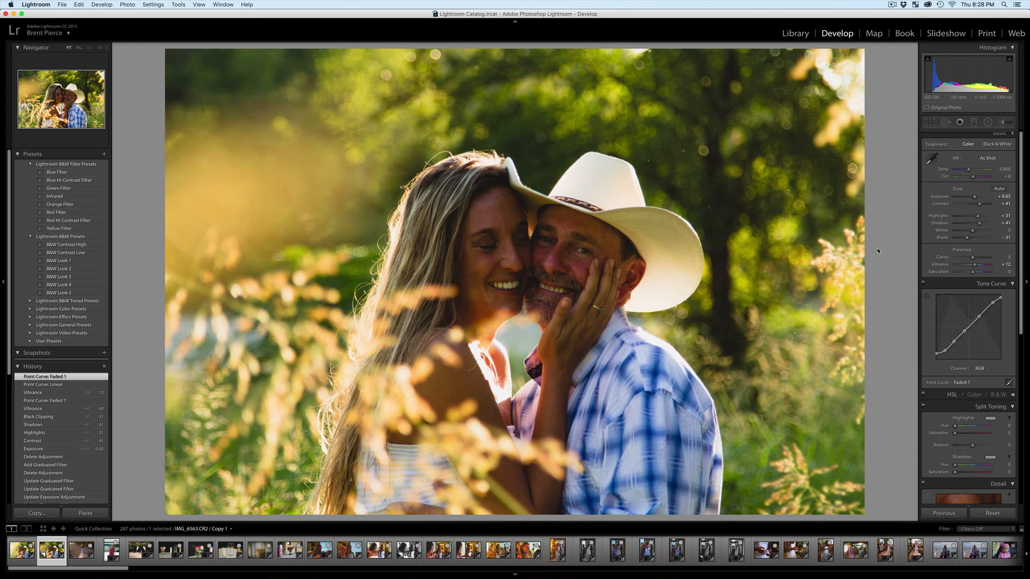
# Raise Shadows to +76 and compare the photo side by side with its unedited version.
pyautogui.moveTo(980, 225); pyautogui.dragTo(985, 225)
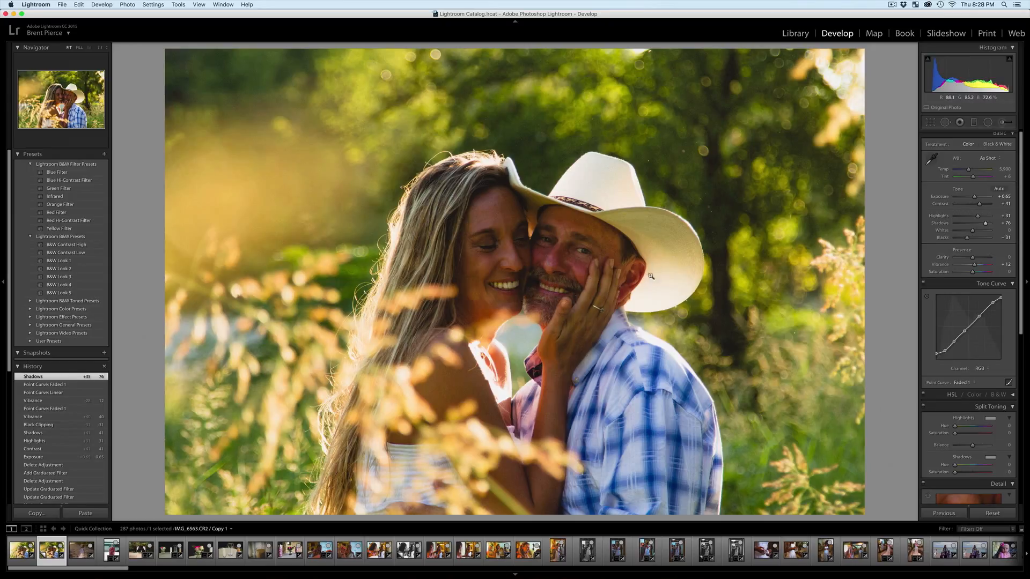
pyautogui.press('y')
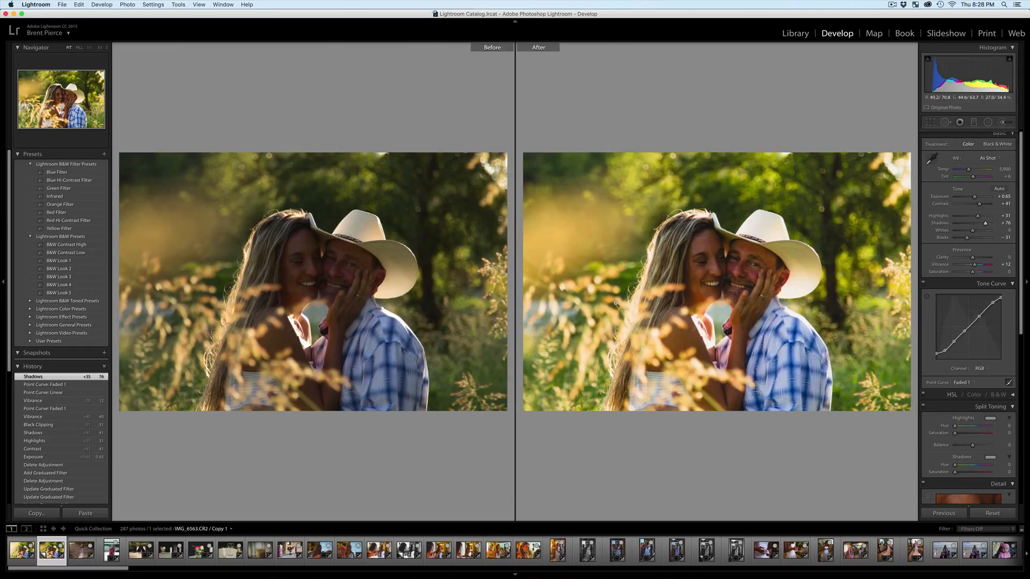
pyautogui.press('y')
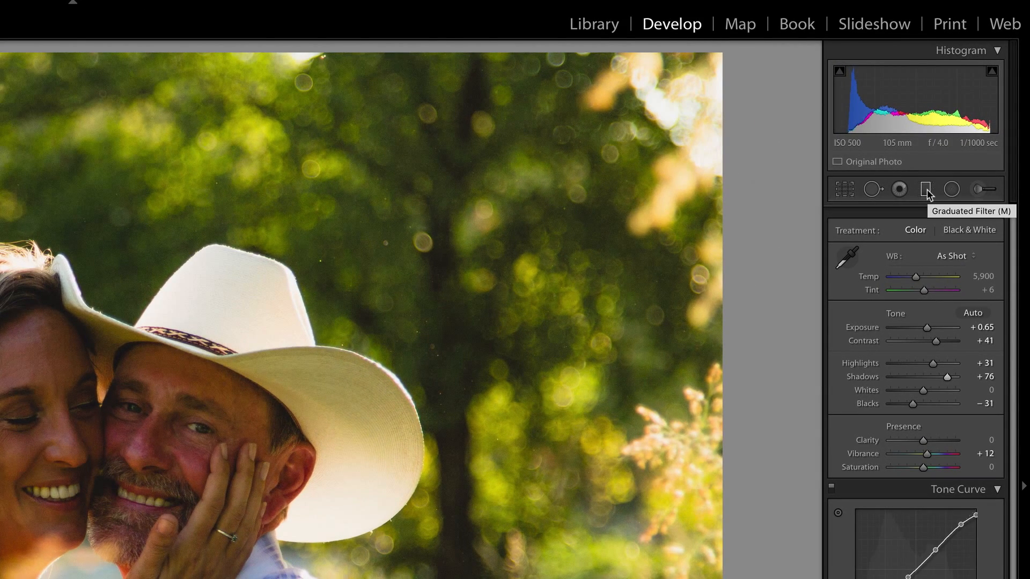
# Try a diagonal graduated filter with Exposure 2.97 from the photo's upper-left area, adjusting its spread and position over the couple.
pyautogui.click(926, 190)
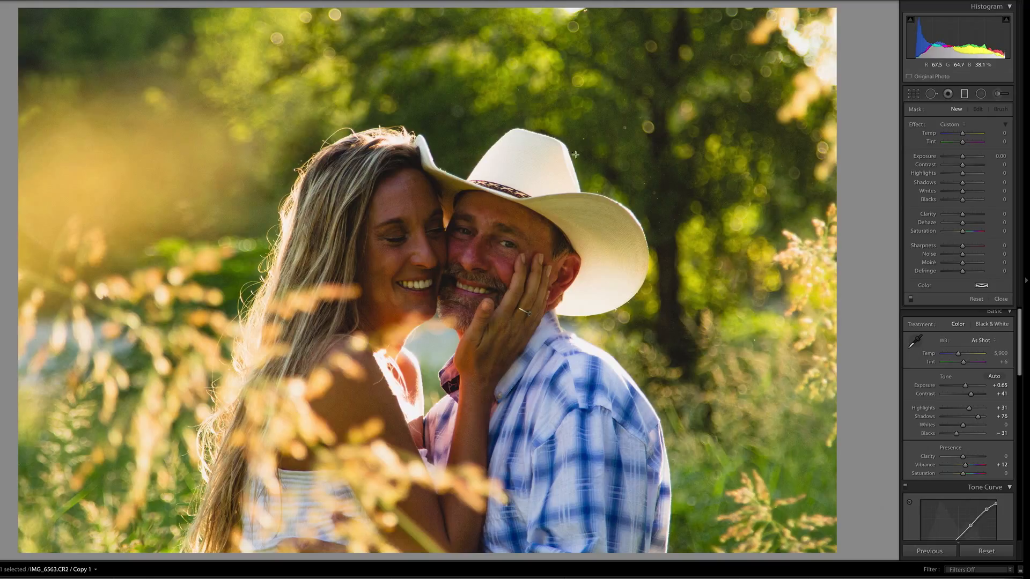
pyautogui.moveTo(962, 156); pyautogui.dragTo(979, 160)
pyautogui.moveTo(123, 81); pyautogui.dragTo(550, 362)
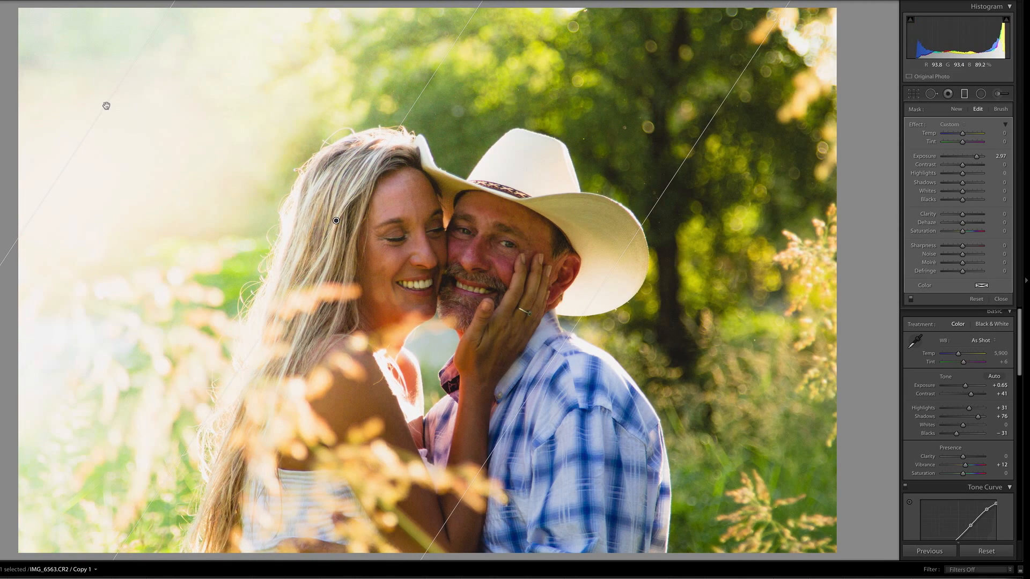
pyautogui.moveTo(106, 105); pyautogui.dragTo(49, 68)
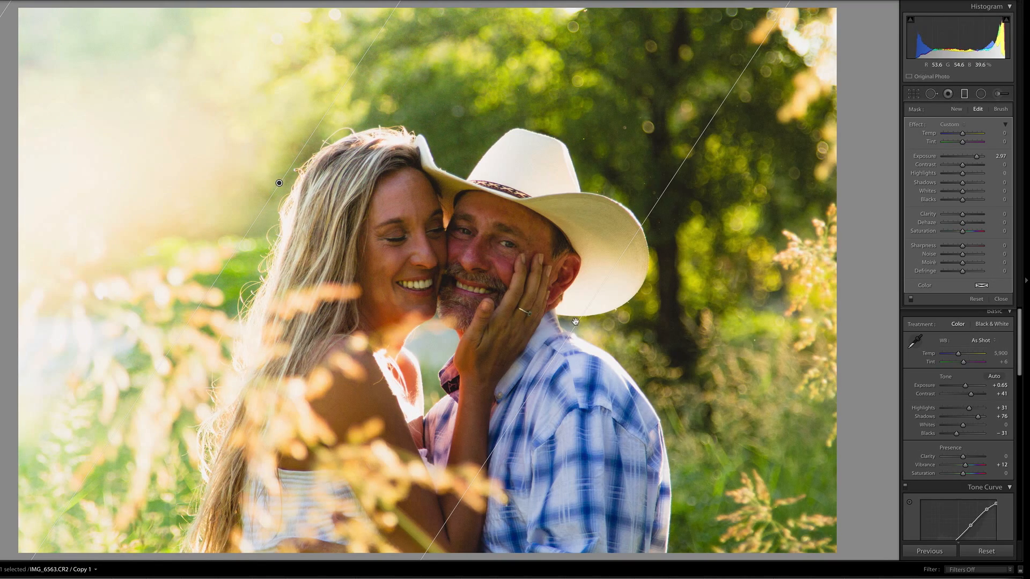
pyautogui.moveTo(575, 322); pyautogui.dragTo(351, 210)
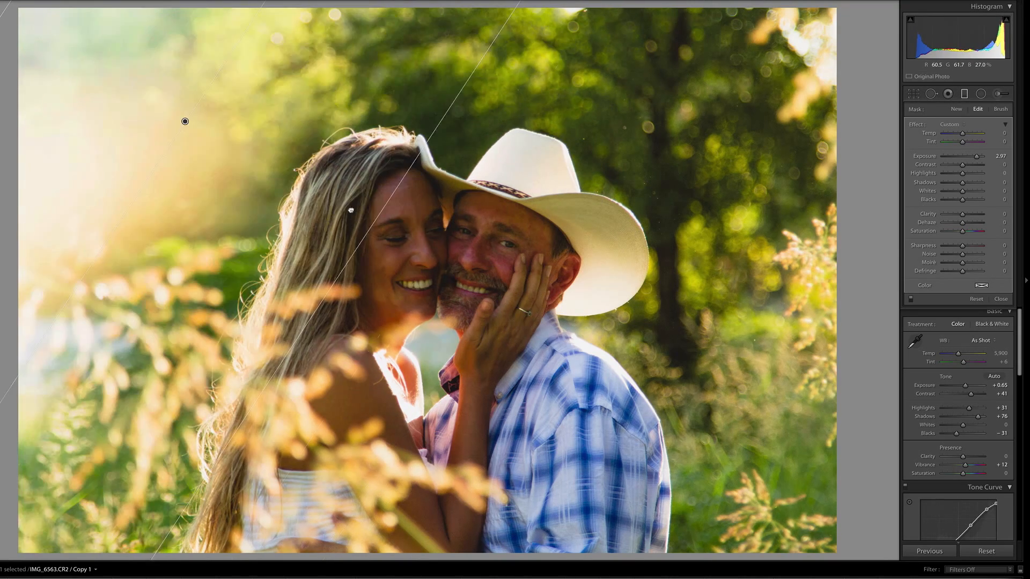
pyautogui.moveTo(173, 112); pyautogui.dragTo(448, 271)
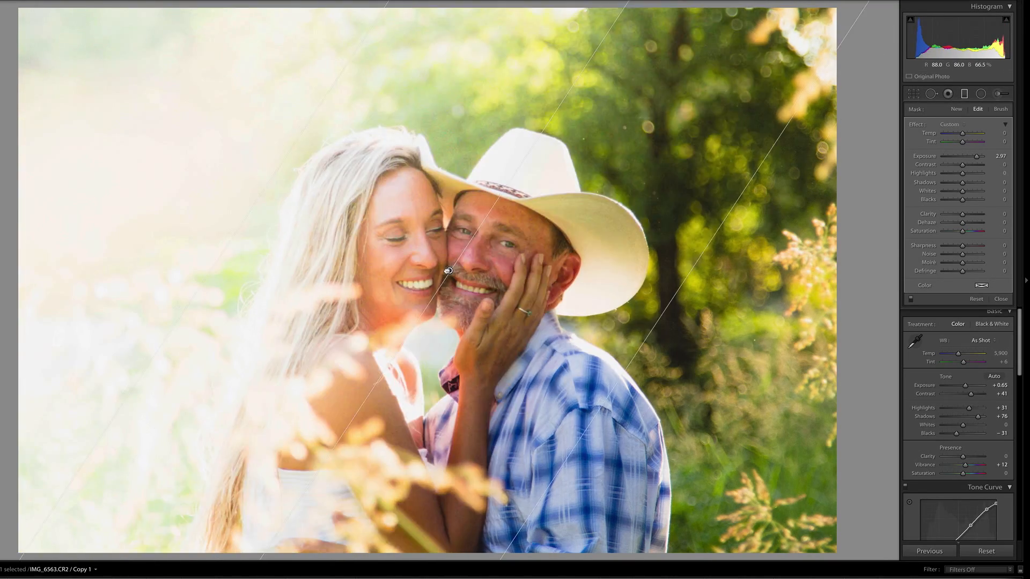
# Try Saturation −100, Exposure 1.43 and Contrast 68 on the graduated filter, and discard it with the new-filter Exposure reset to 0.
pyautogui.moveTo(962, 231); pyautogui.dragTo(922, 234)
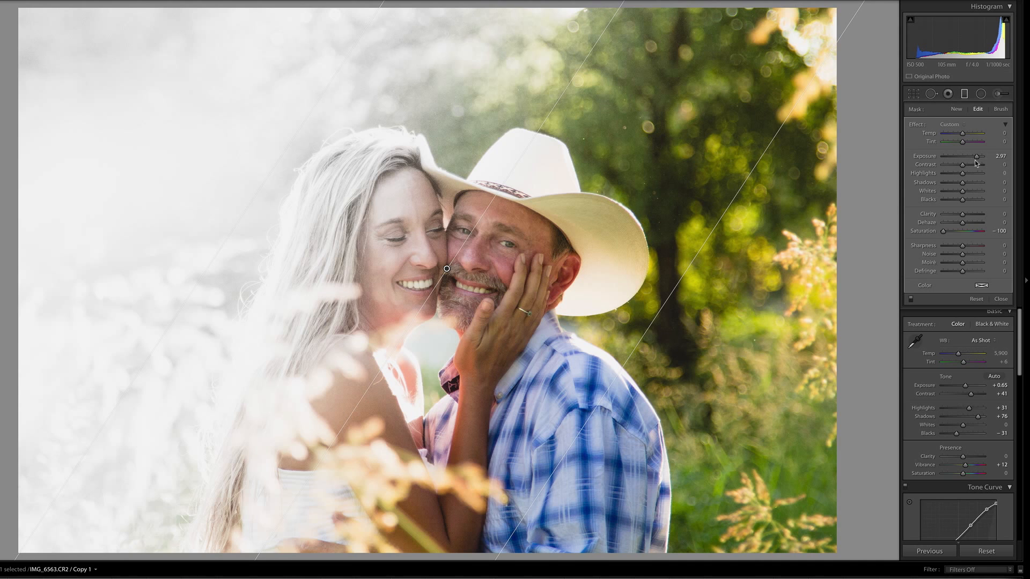
pyautogui.moveTo(975, 159); pyautogui.dragTo(977, 168)
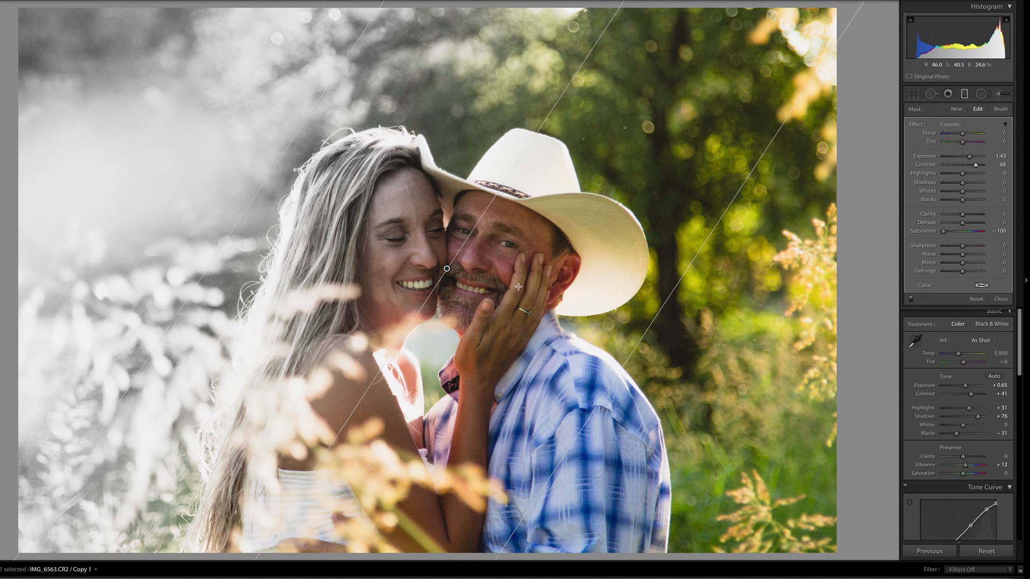
pyautogui.press('Delete')
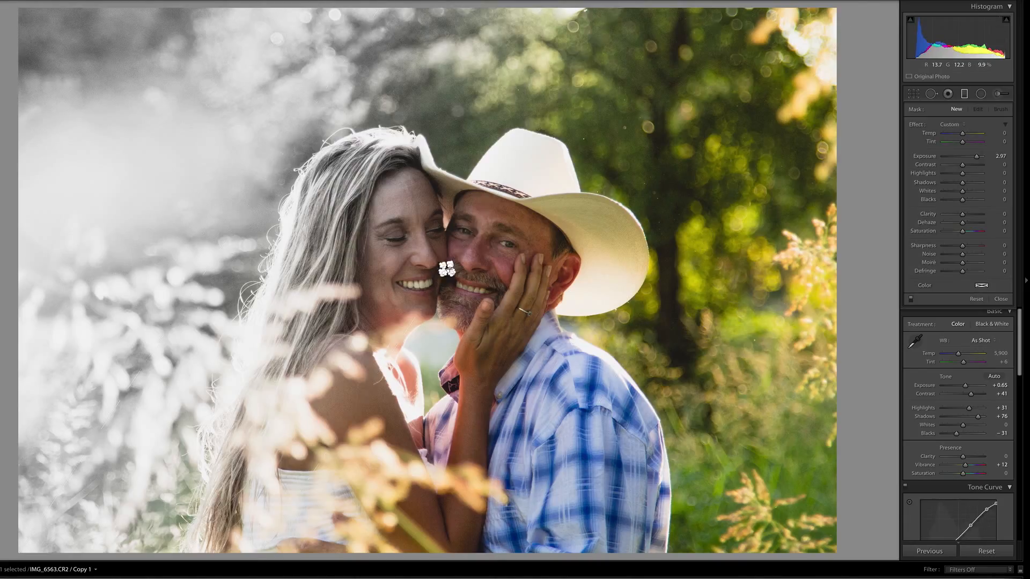
pyautogui.doubleClick(976, 159)
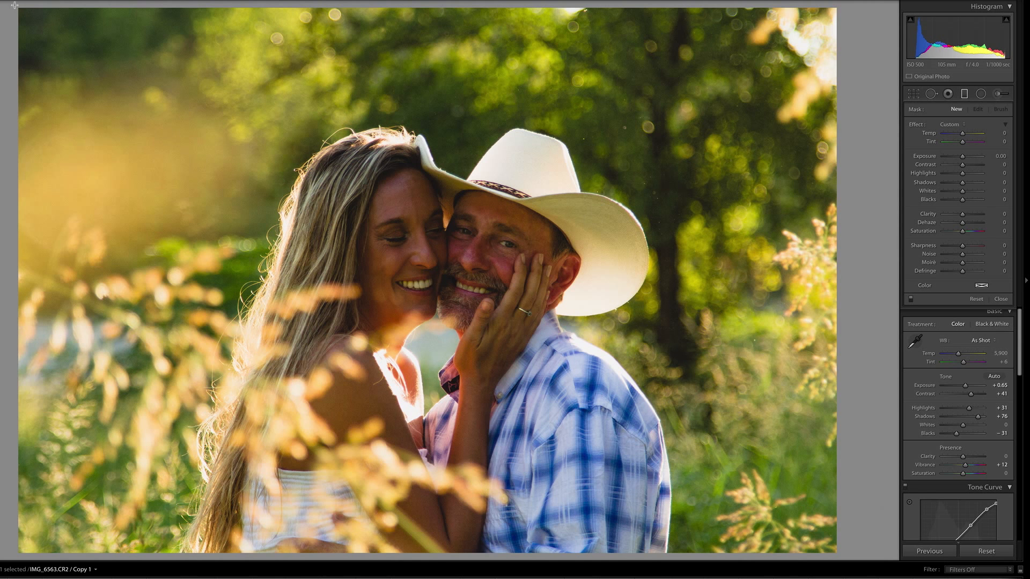
# Draw a graduated filter diagonally from the photo's upper-left corner to the woman's face, with Exposure 0.95, Highlights 55, Dehaze −20 and Clarity −29.
pyautogui.moveTo(19, 11); pyautogui.dragTo(398, 231)
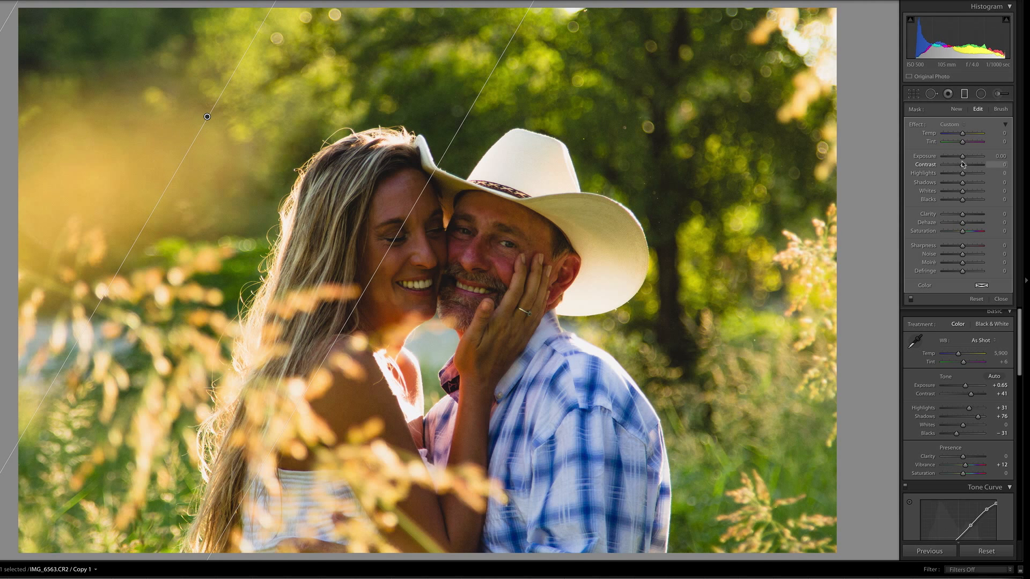
pyautogui.moveTo(963, 158); pyautogui.dragTo(973, 175)
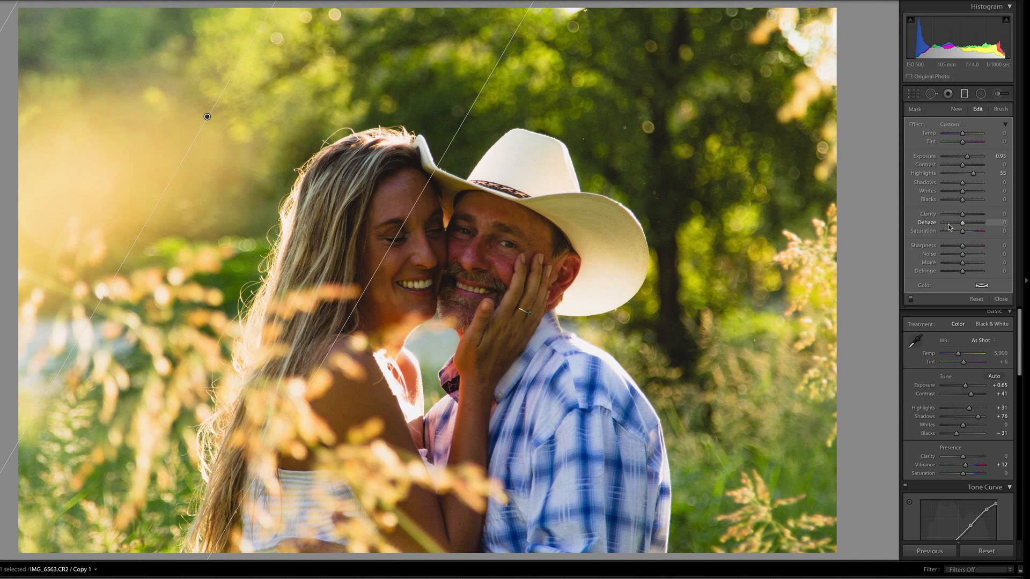
pyautogui.moveTo(962, 225); pyautogui.dragTo(959, 226)
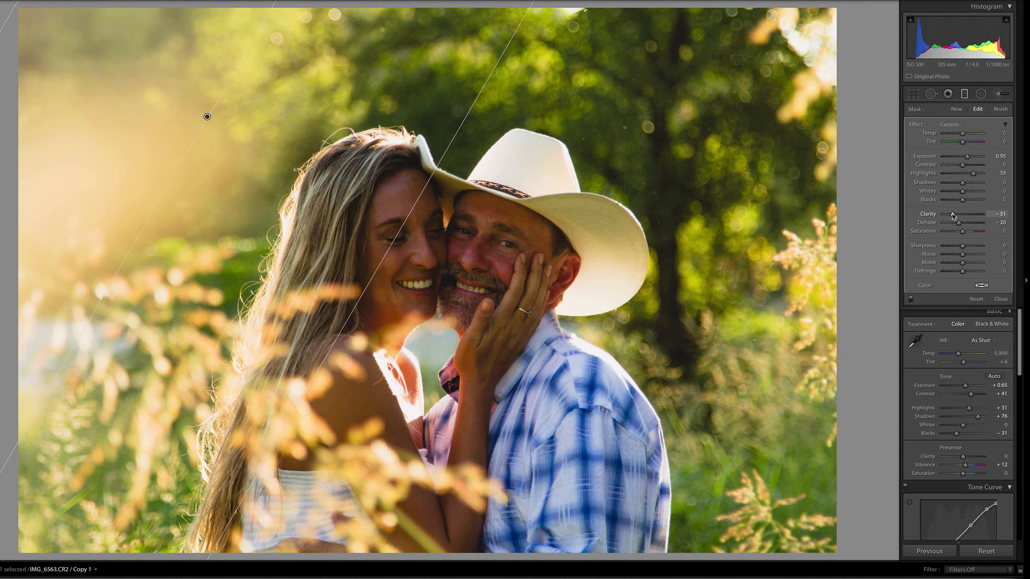
pyautogui.moveTo(953, 215); pyautogui.dragTo(957, 216)
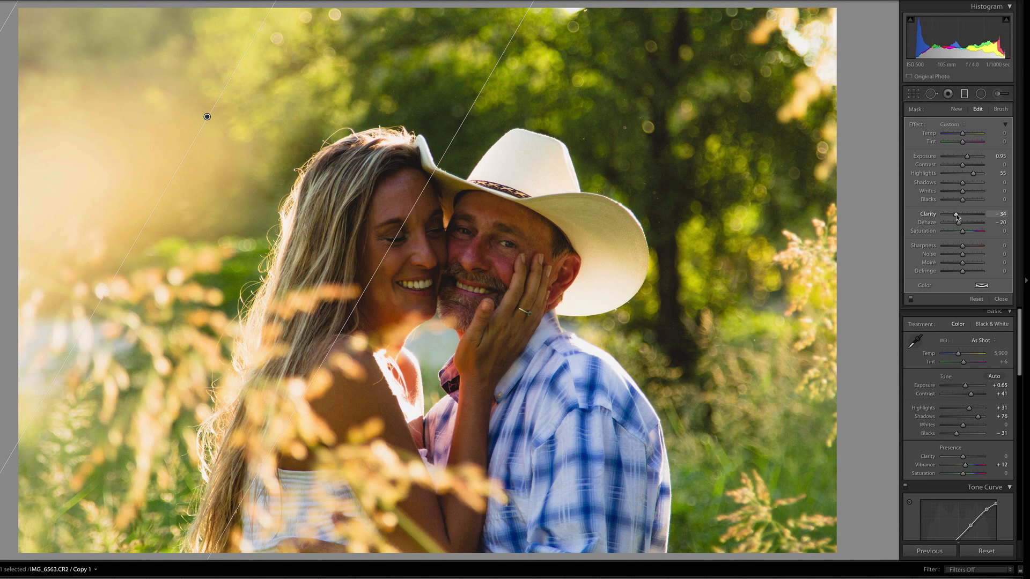
# Tint the graduated filter a moderately saturated yellow with hue 55 and finish editing the filter.
pyautogui.click(981, 286)
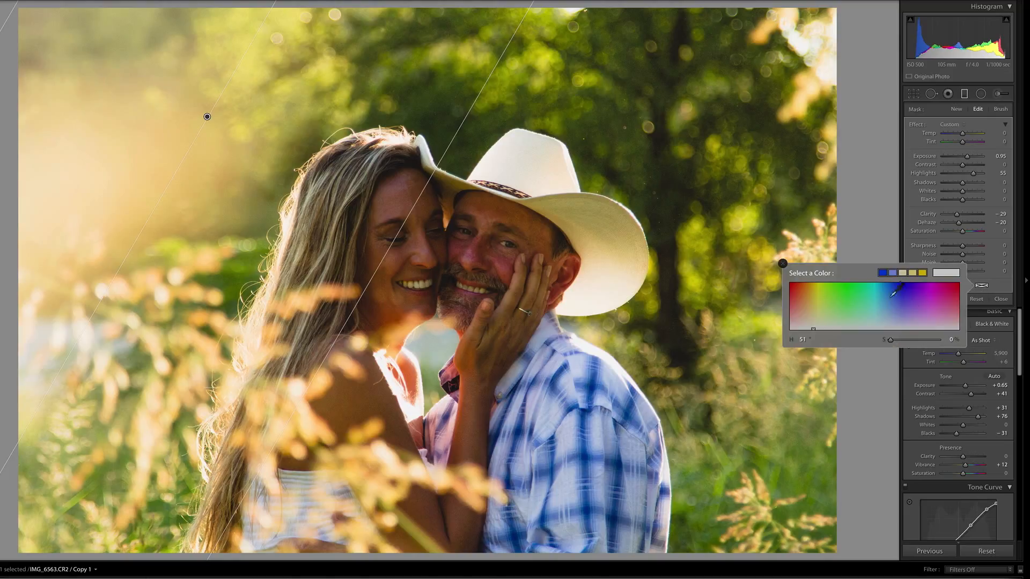
pyautogui.click(817, 294)
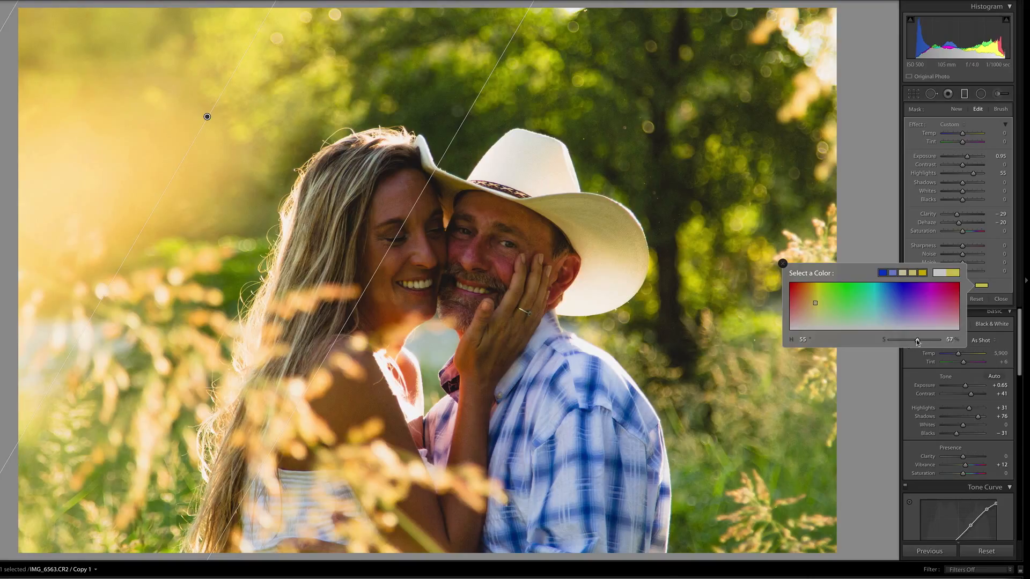
pyautogui.moveTo(912, 343); pyautogui.dragTo(911, 343)
pyautogui.click(783, 264)
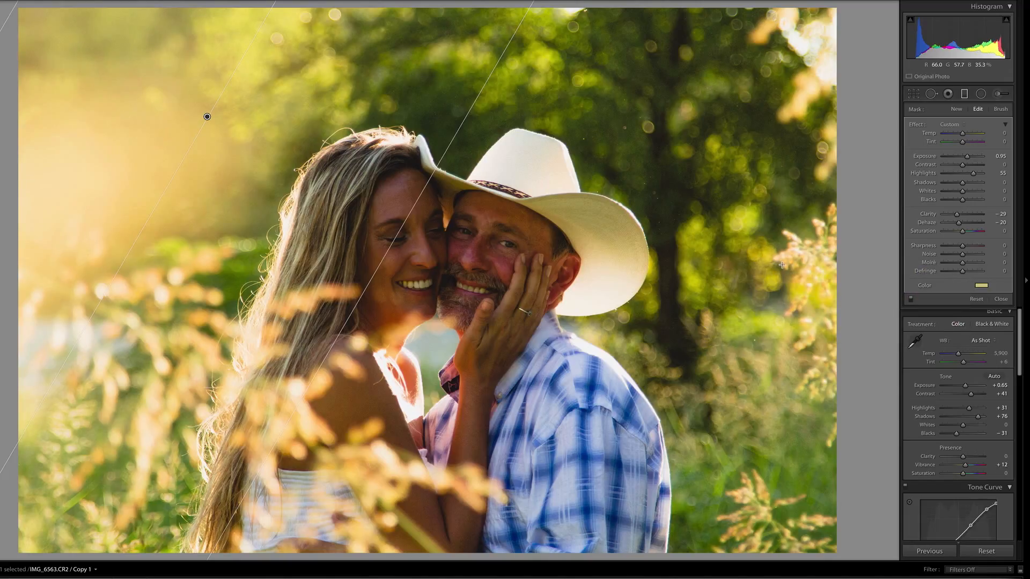
pyautogui.click(964, 96)
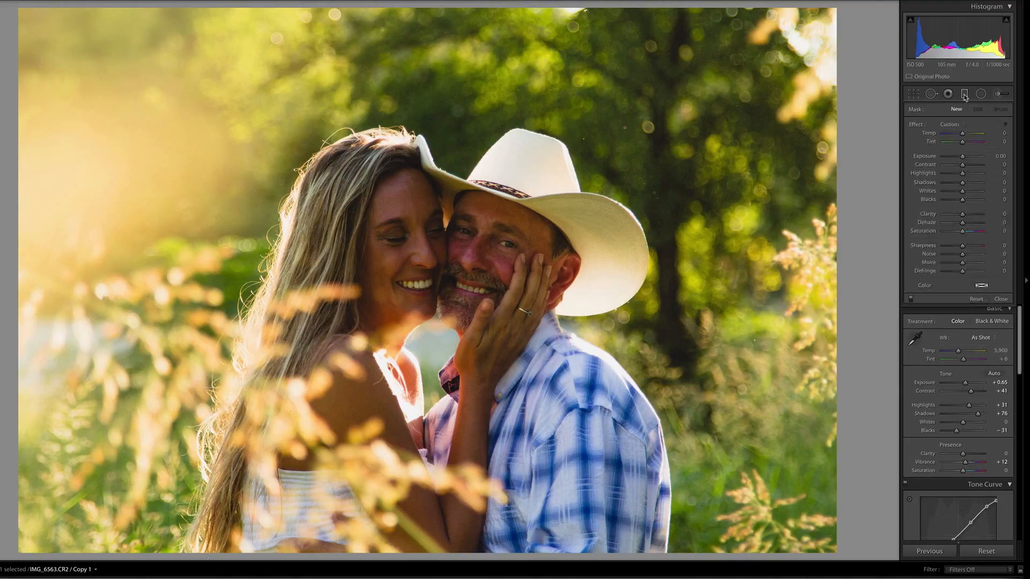
# Select the existing graduated filter, set its Exposure to 1.68 and raise its yellow tint's saturation to 67.
pyautogui.click(964, 95)
pyautogui.click(964, 95)
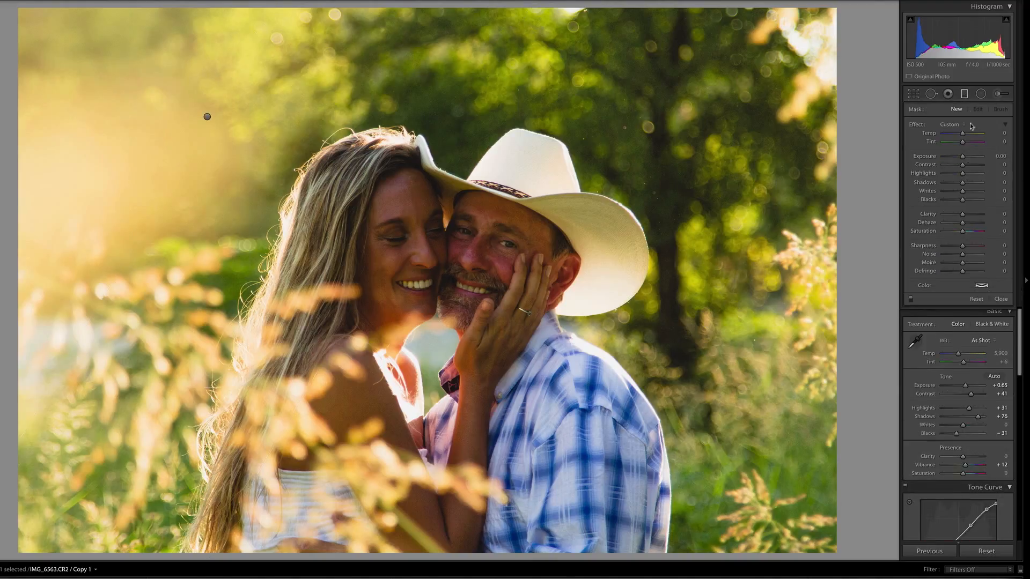
pyautogui.click(207, 117)
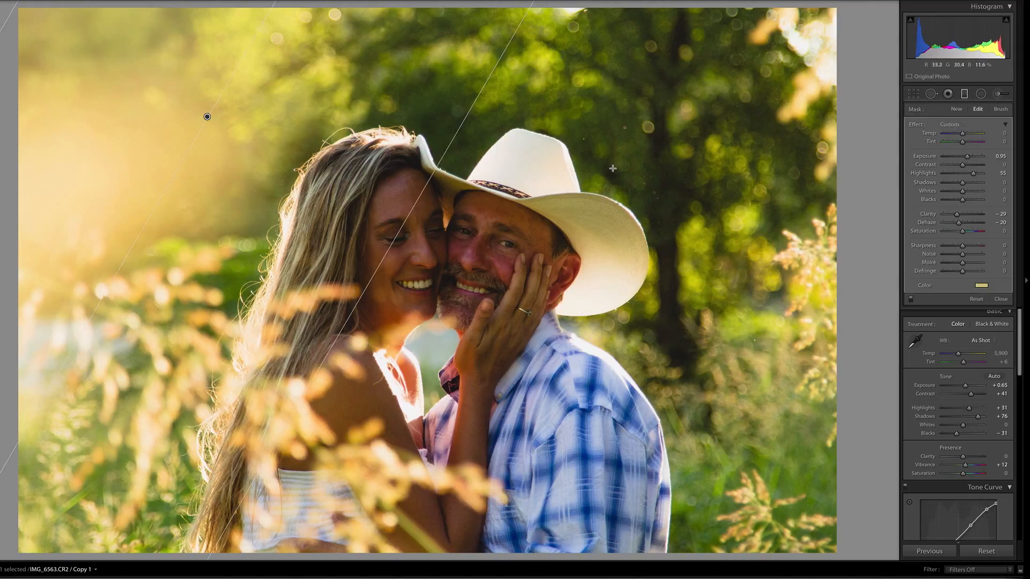
pyautogui.moveTo(968, 158); pyautogui.dragTo(973, 159)
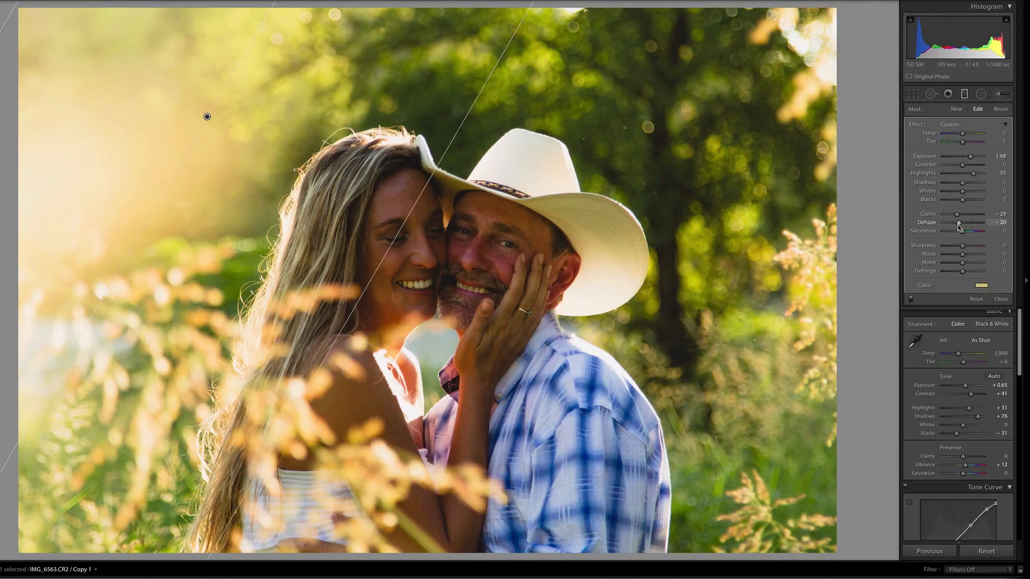
pyautogui.click(981, 286)
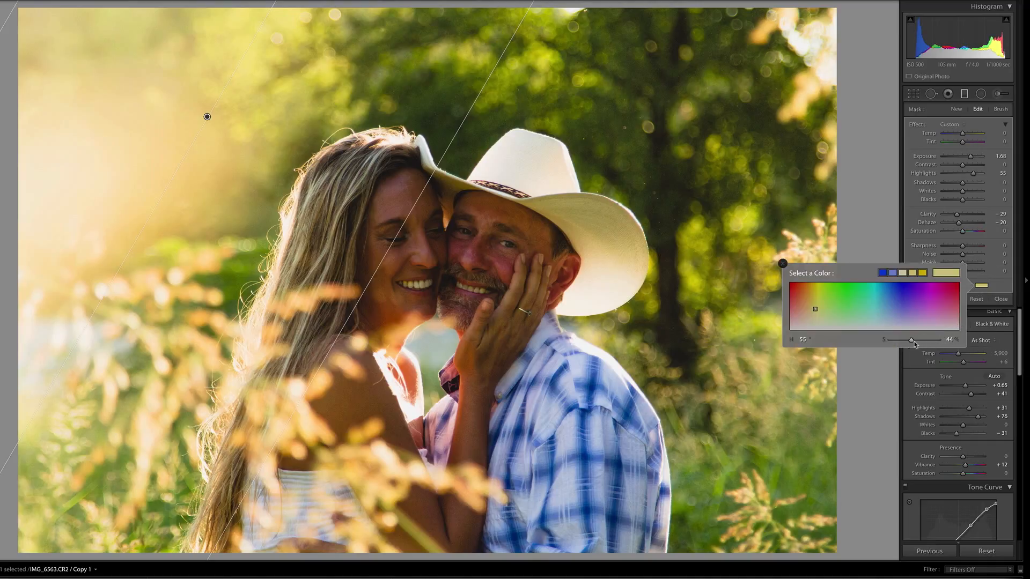
pyautogui.moveTo(914, 344); pyautogui.dragTo(922, 343)
pyautogui.click(782, 264)
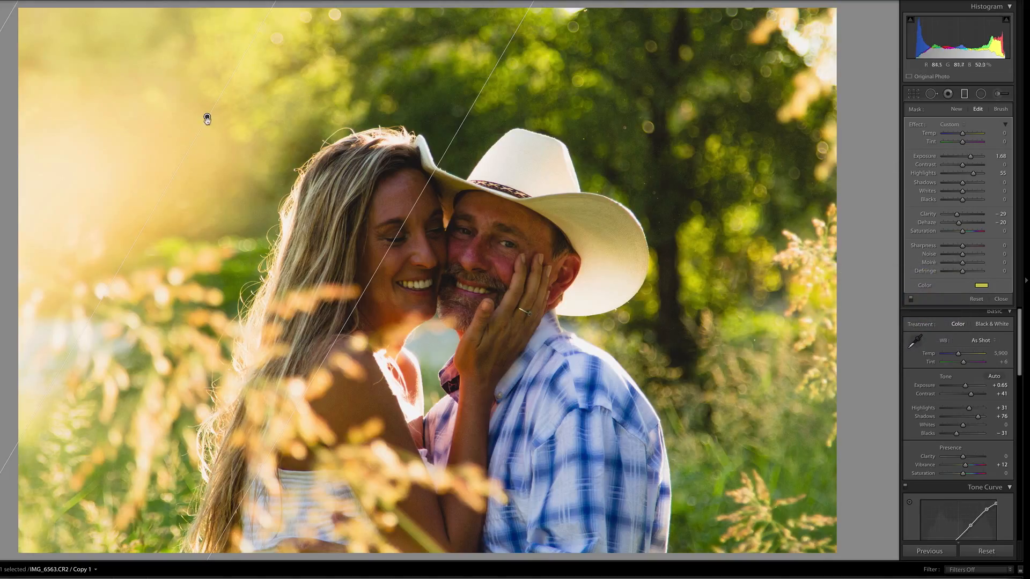
# Compare the photo with and without the graduated filter, set its Clarity to −10 and Dehaze to −12, and undo a tint tweak.
pyautogui.click(910, 300)
pyautogui.click(910, 300)
pyautogui.moveTo(959, 226); pyautogui.dragTo(961, 227)
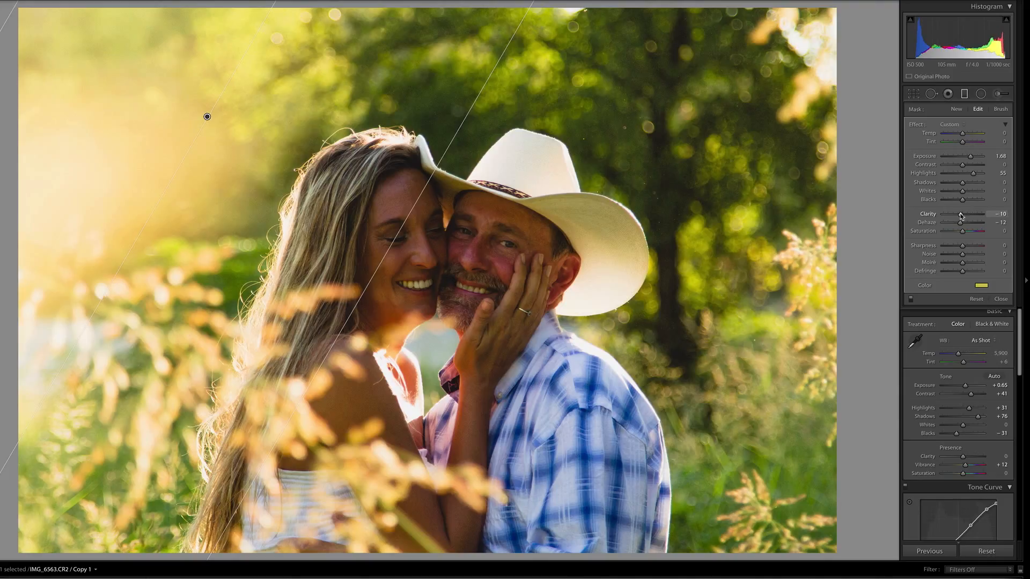
pyautogui.click(980, 287)
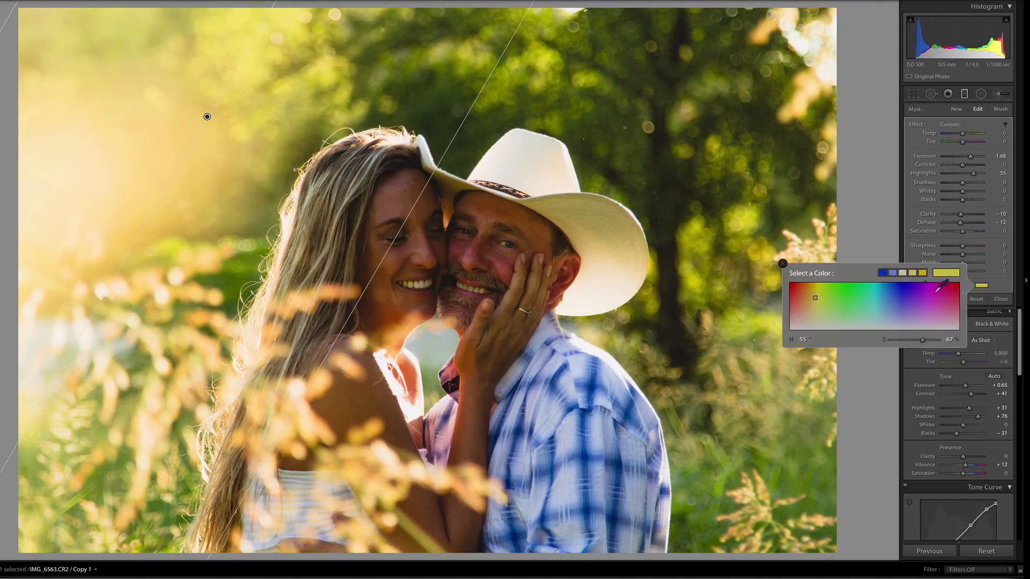
pyautogui.click(817, 297)
pyautogui.hotkey('ctrl', 'z')
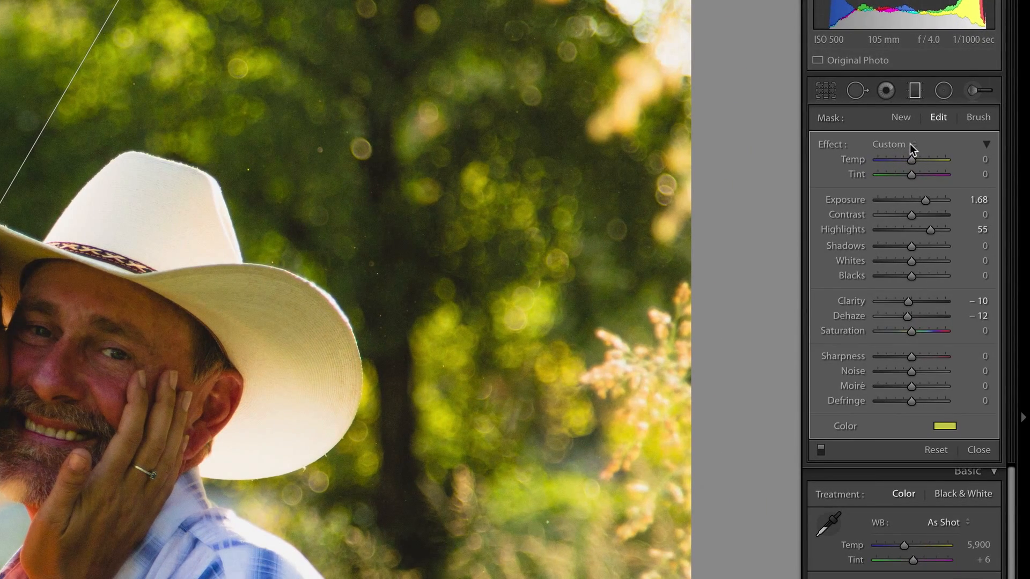
# Save the graduated filter's current settings as a preset named Atmosphere 1 and compare the photo with the filter off and on.
pyautogui.click(891, 146)
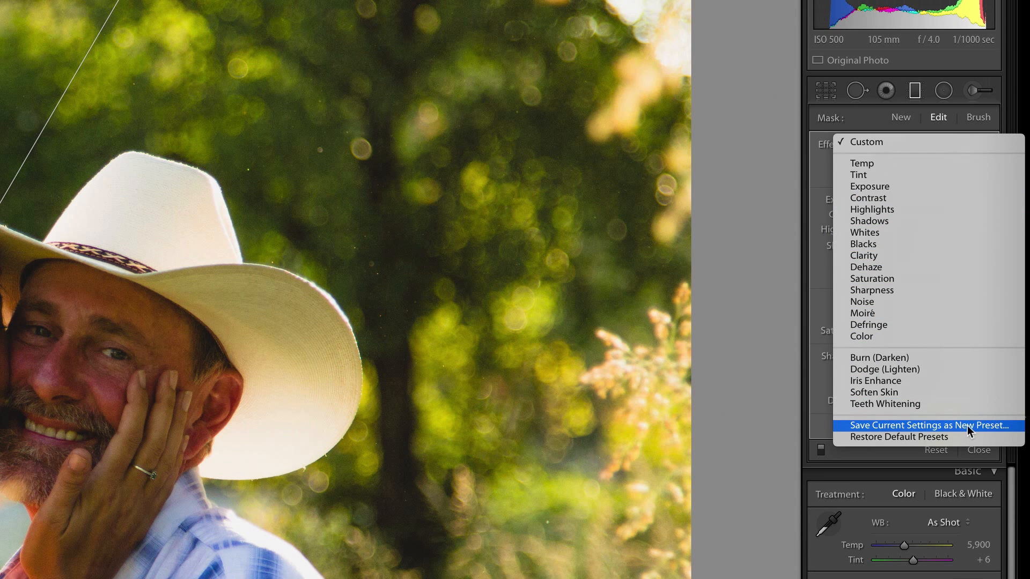
pyautogui.click(945, 426)
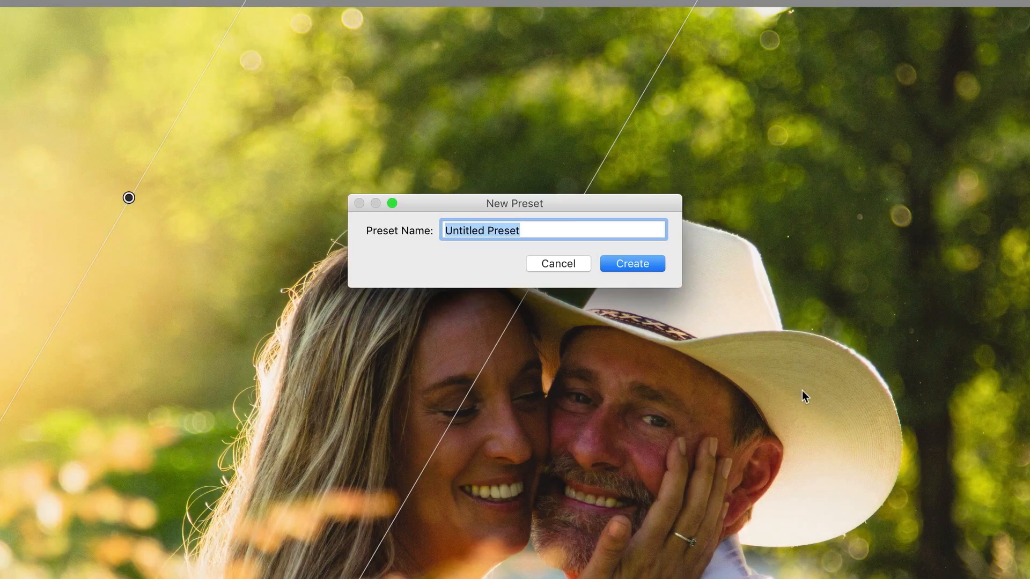
pyautogui.write('Atmosphere')
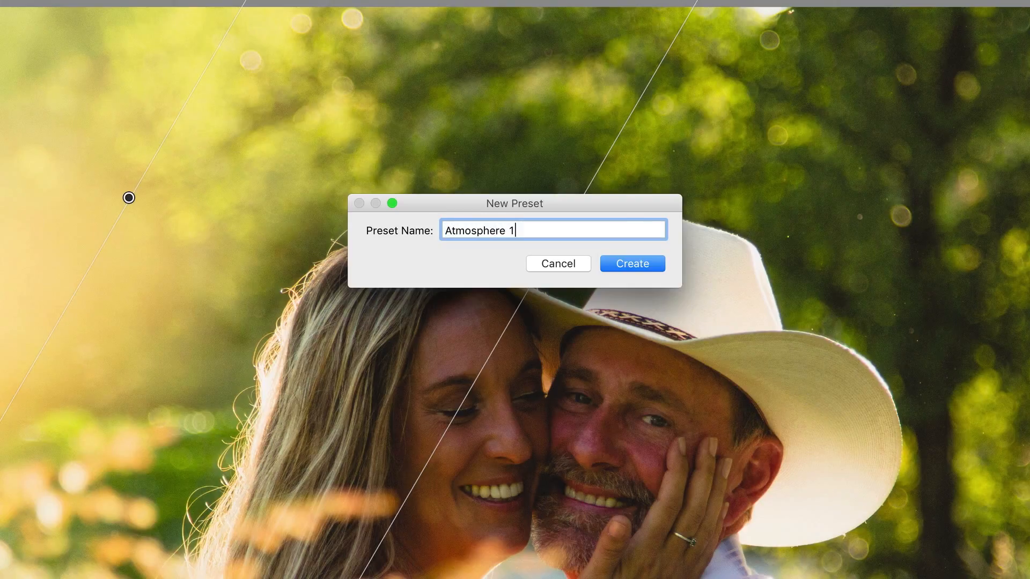
pyautogui.write(' 1')
pyautogui.press('Return')
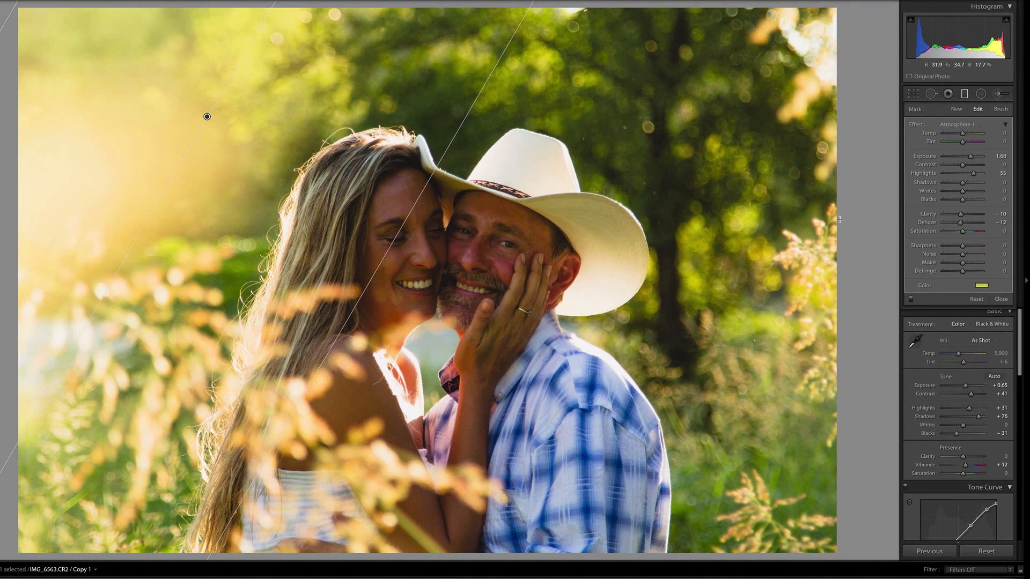
pyautogui.click(910, 299)
pyautogui.click(910, 299)
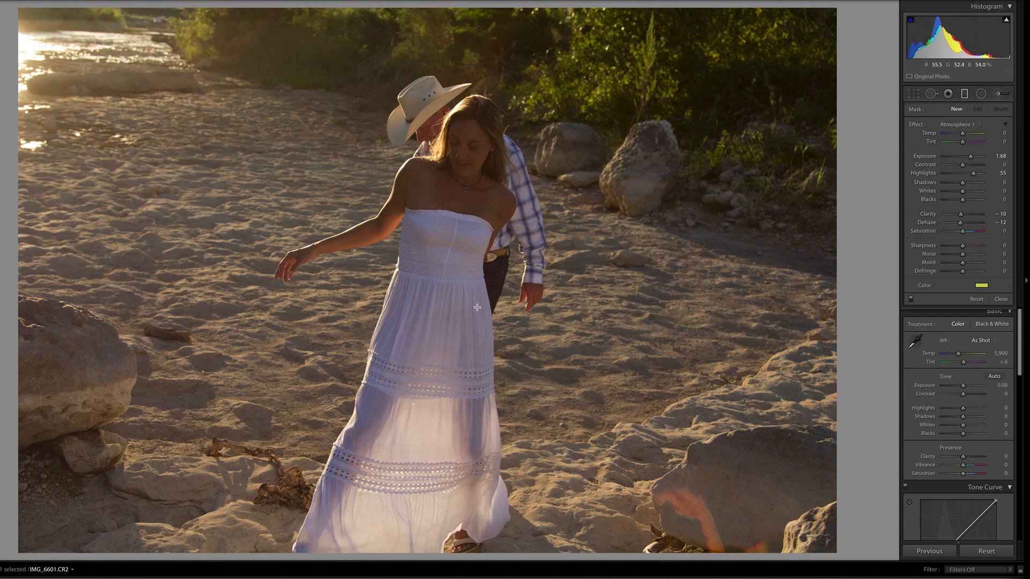
# Set the riverbed couple photo's overall tone to Exposure +0.50, Contrast +57, Highlights +70, Shadows +67 and Blacks −40.
pyautogui.click(964, 96)
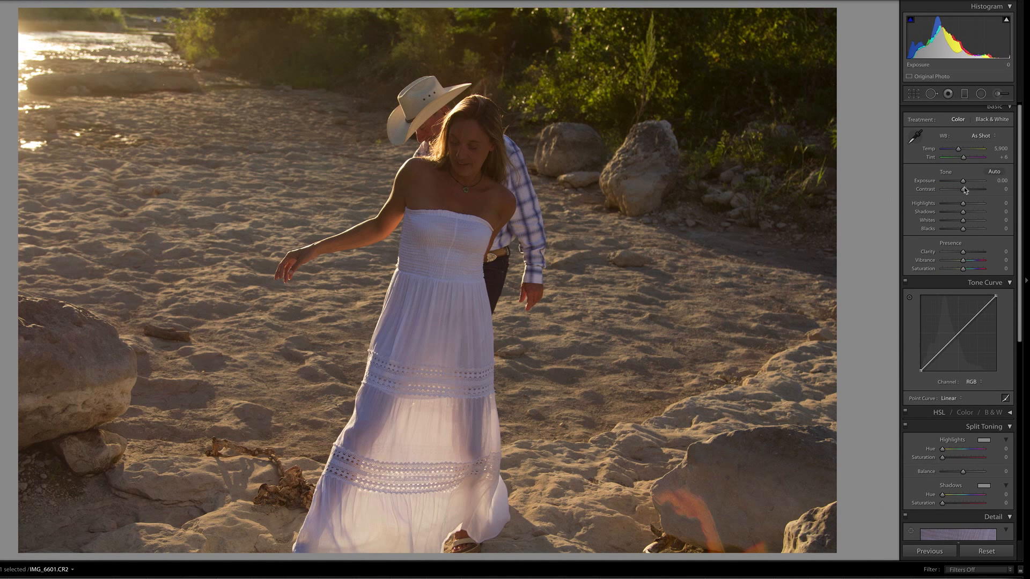
pyautogui.moveTo(964, 189); pyautogui.dragTo(954, 229)
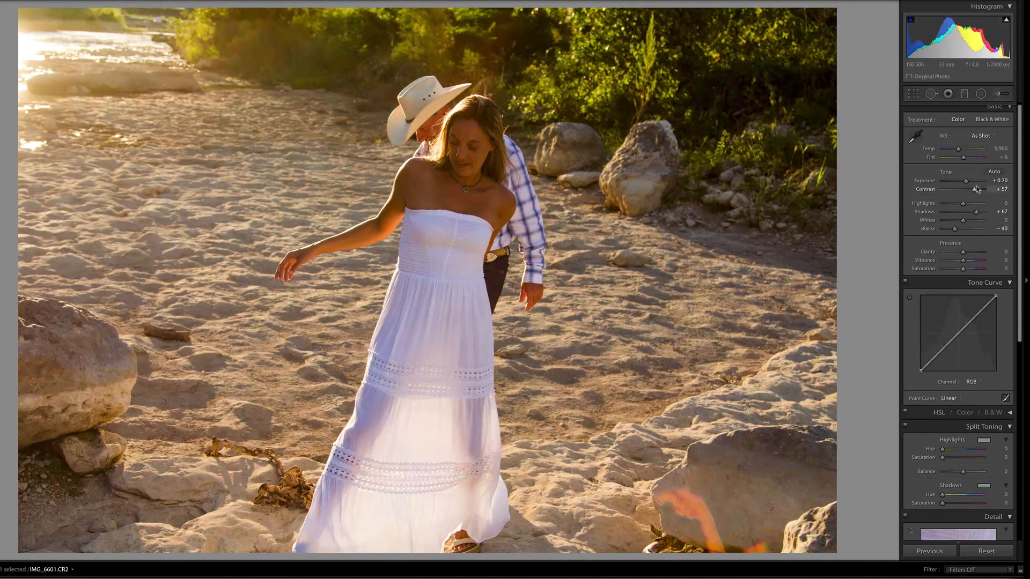
pyautogui.click(997, 182)
pyautogui.press('Down')
pyautogui.press('Down')
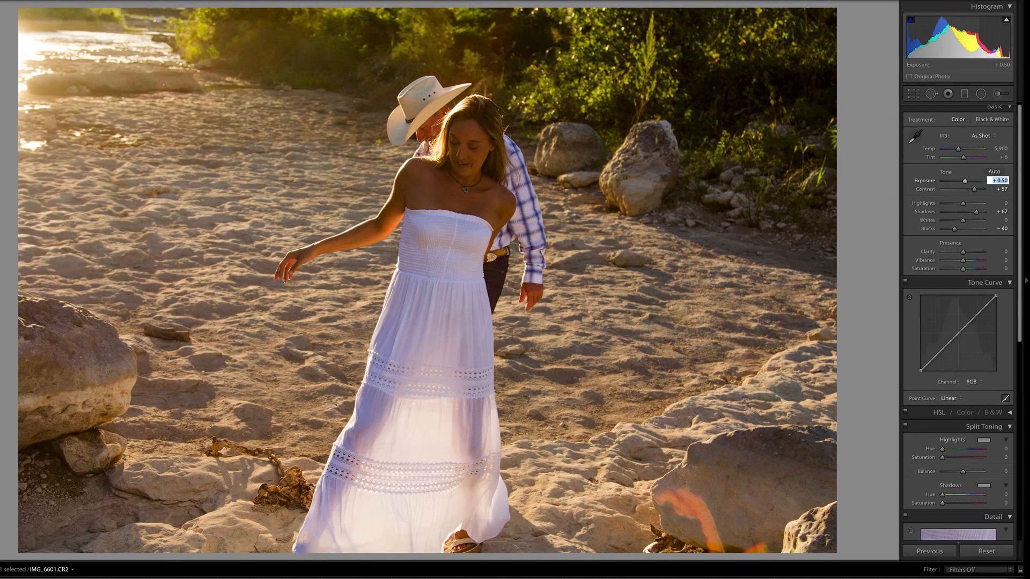
pyautogui.moveTo(963, 205); pyautogui.dragTo(985, 207)
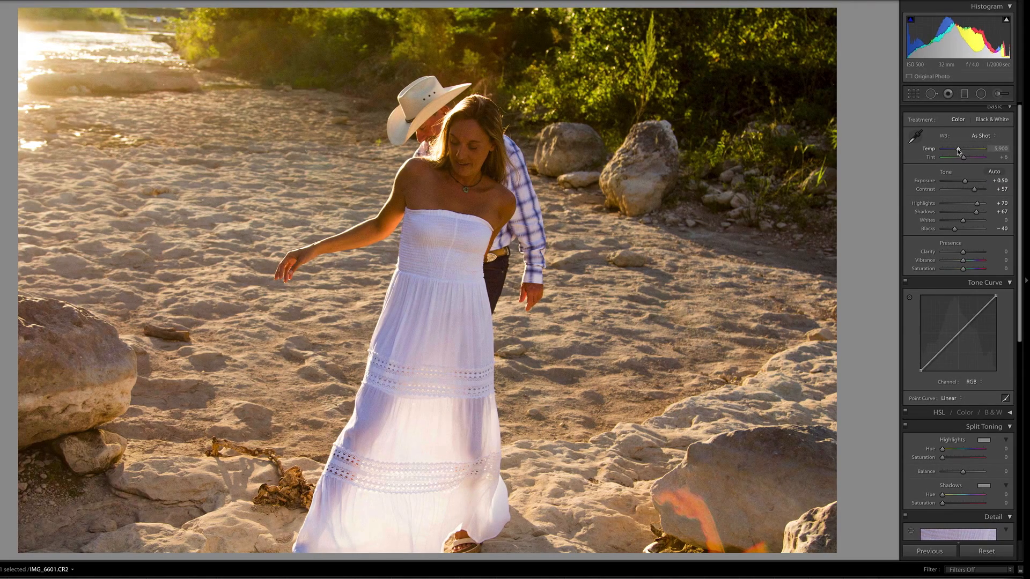
# Cool the photo's Temp to 5,134, set Clarity +8 and Vibrance +33, and apply a saved faded point curve.
pyautogui.moveTo(958, 152); pyautogui.dragTo(956, 152)
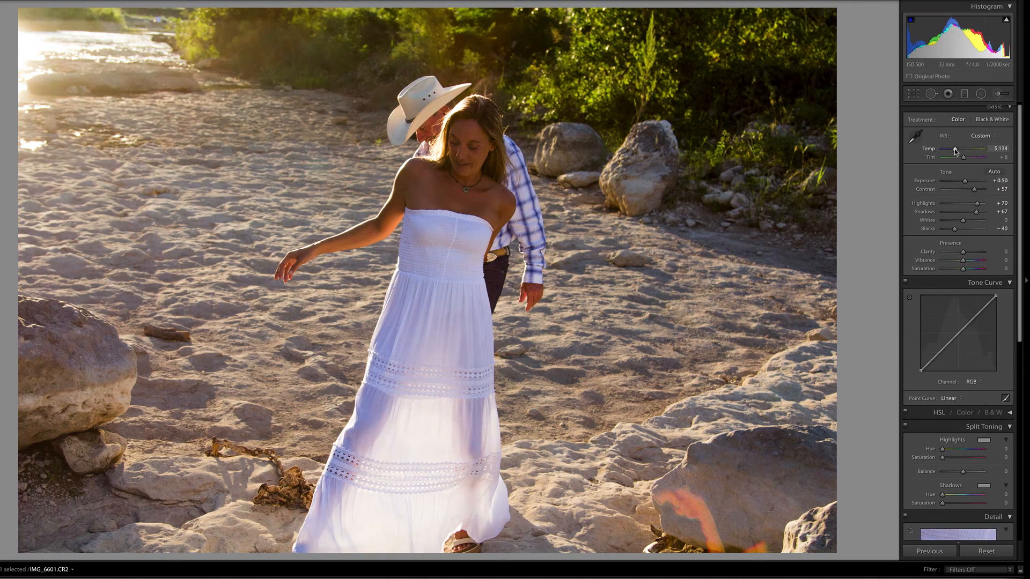
pyautogui.moveTo(963, 251); pyautogui.dragTo(964, 253)
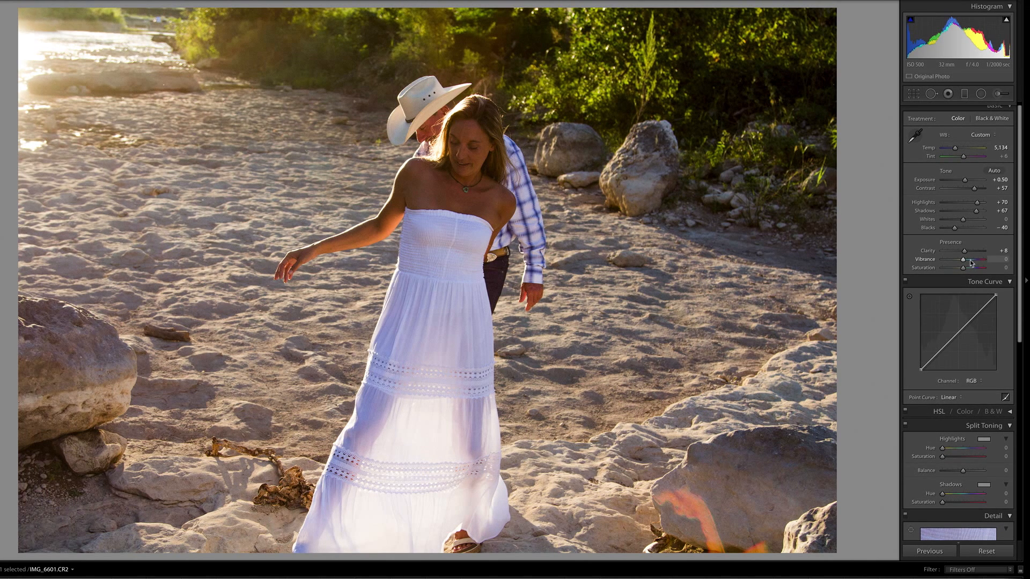
pyautogui.moveTo(963, 259); pyautogui.dragTo(971, 262)
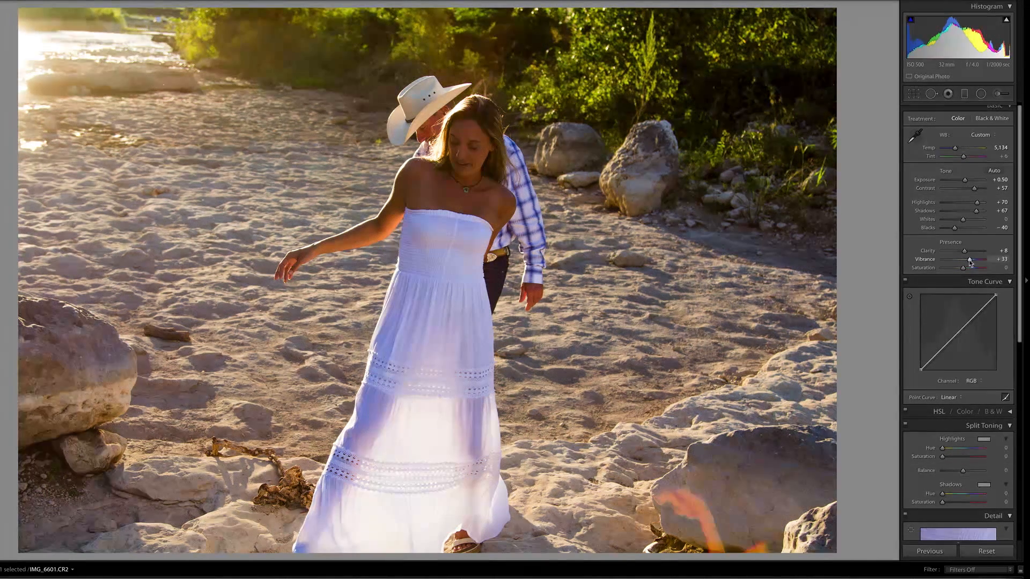
pyautogui.click(953, 395)
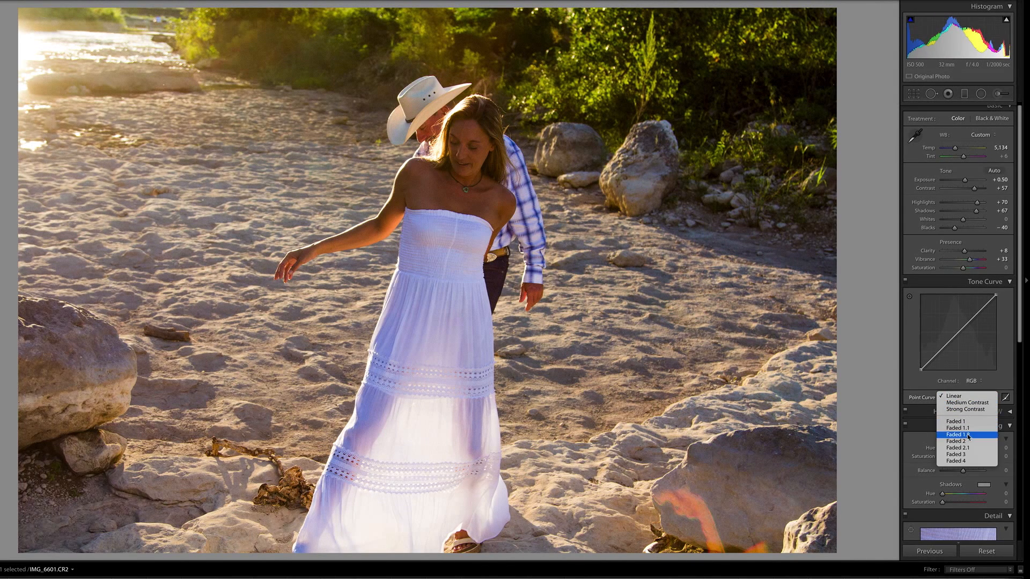
pyautogui.click(949, 407)
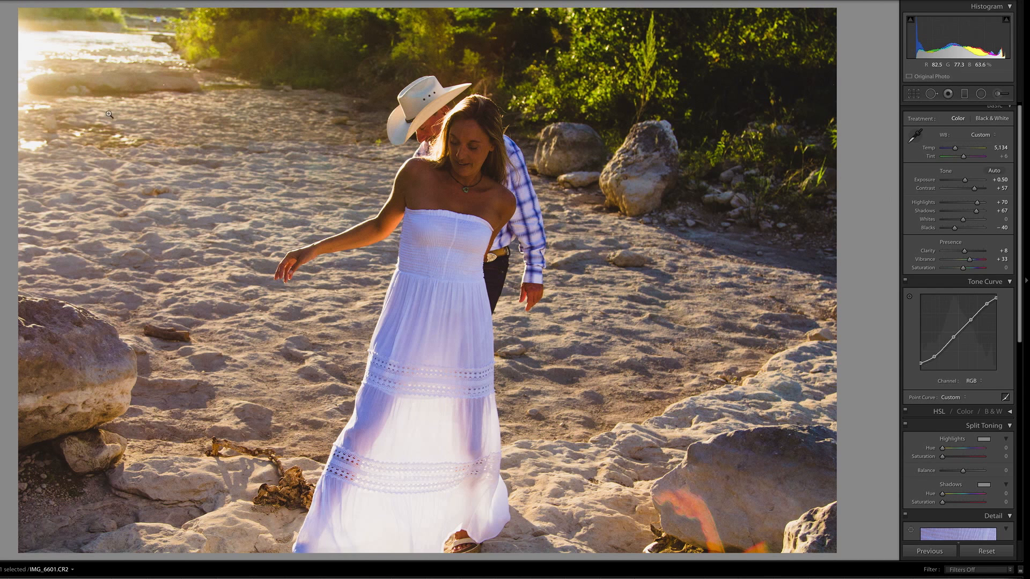
# Heal the small distraction on the far riverbank beside the trees with a size 73 spot at 100 opacity.
pyautogui.click(157, 20)
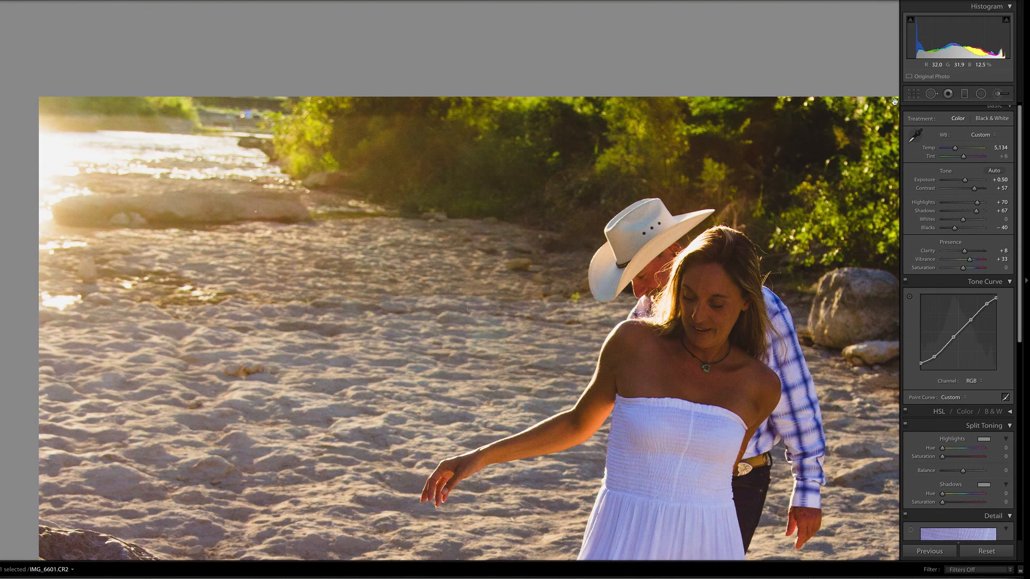
pyautogui.click(931, 93)
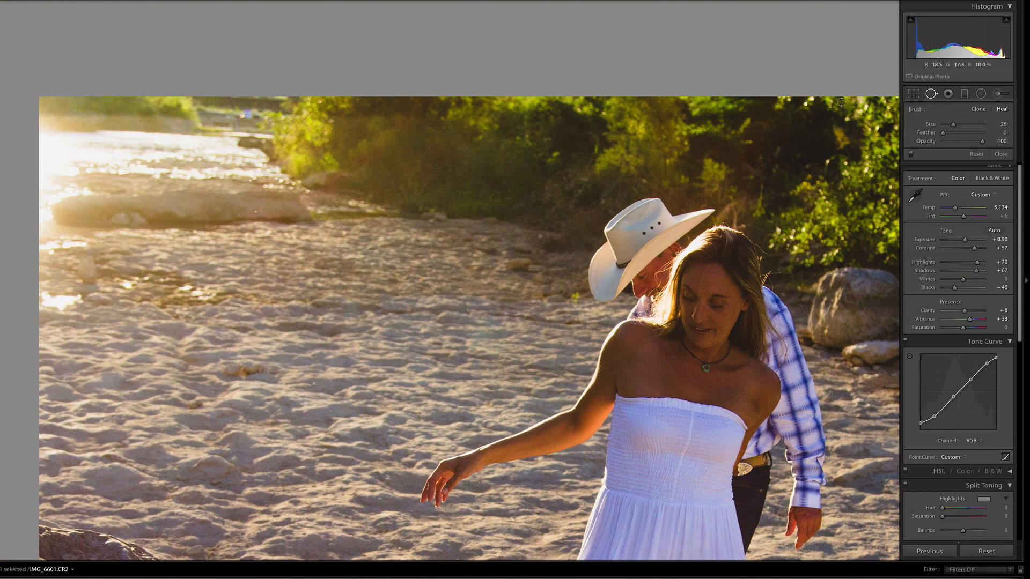
pyautogui.scroll(5, 241, 113)
pyautogui.click(248, 116)
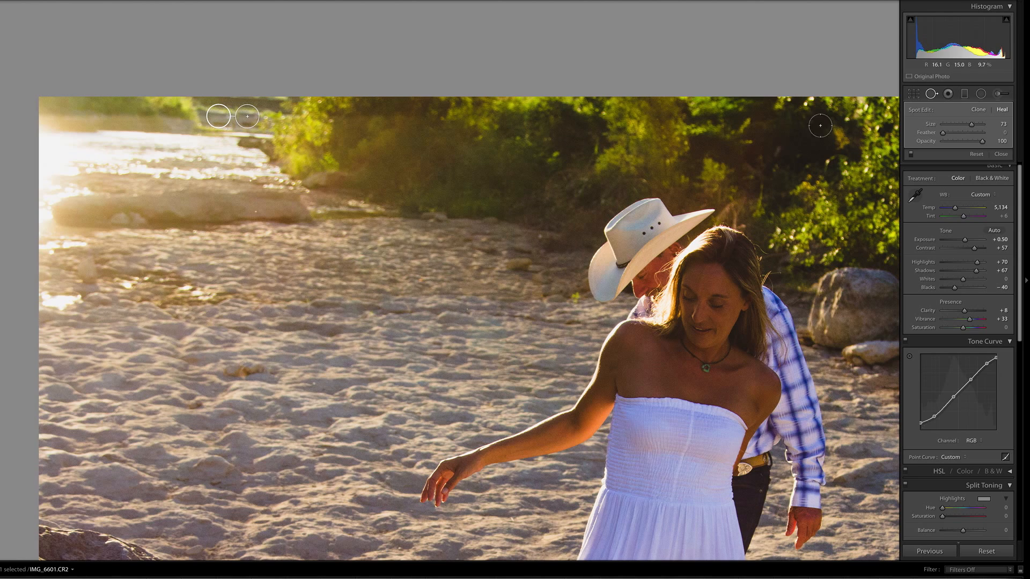
pyautogui.press('q')
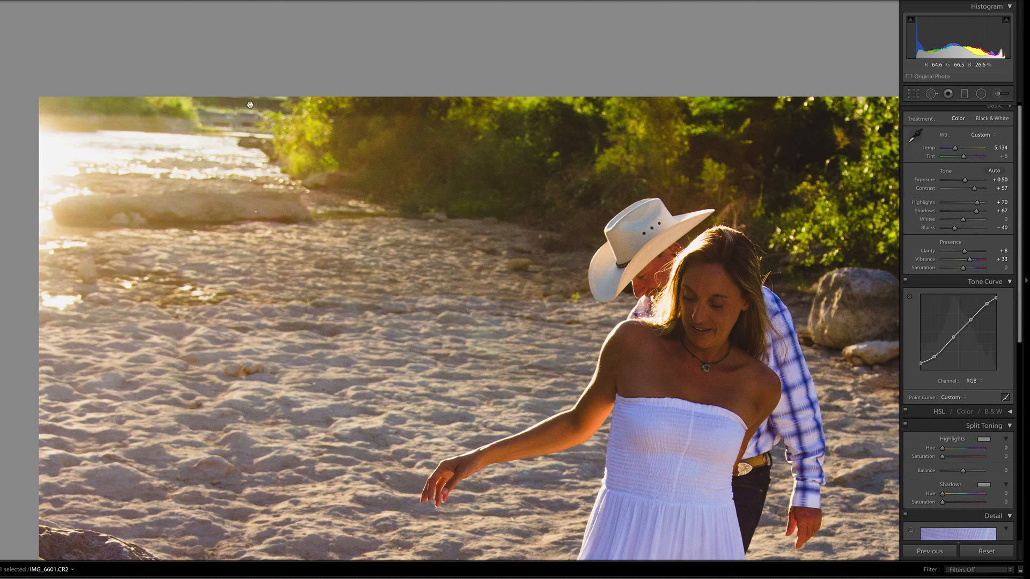
pyautogui.click(285, 189)
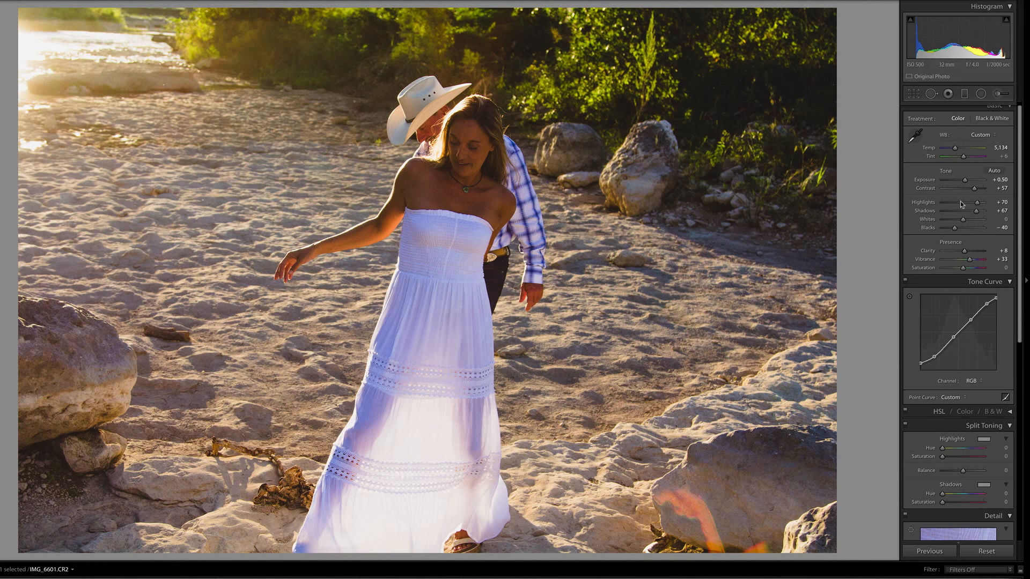
# Draw a graduated filter with the Atmosphere 1 preset diagonally from the sunlit upper-left corner to the woman's dress.
pyautogui.click(964, 94)
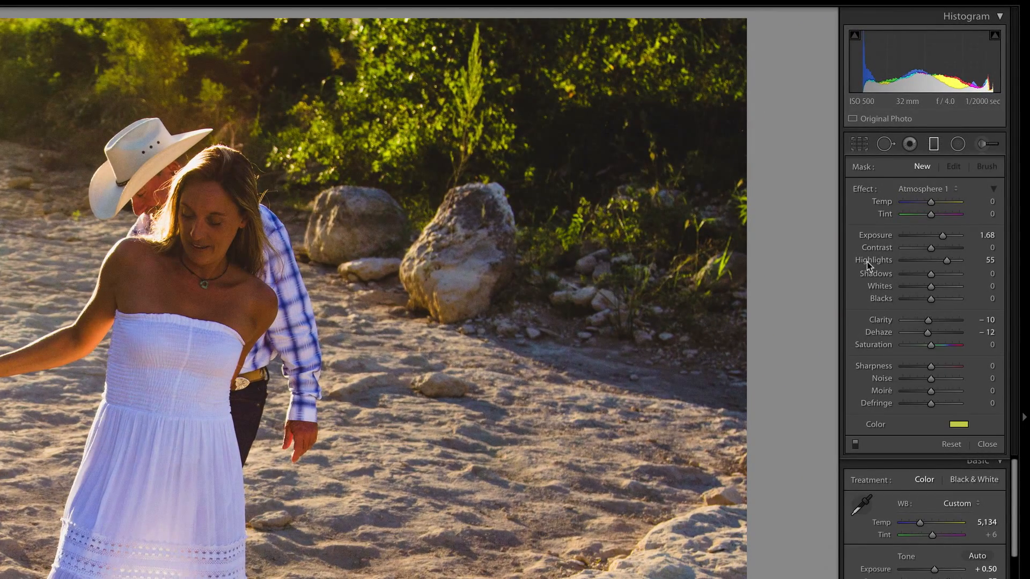
pyautogui.click(935, 189)
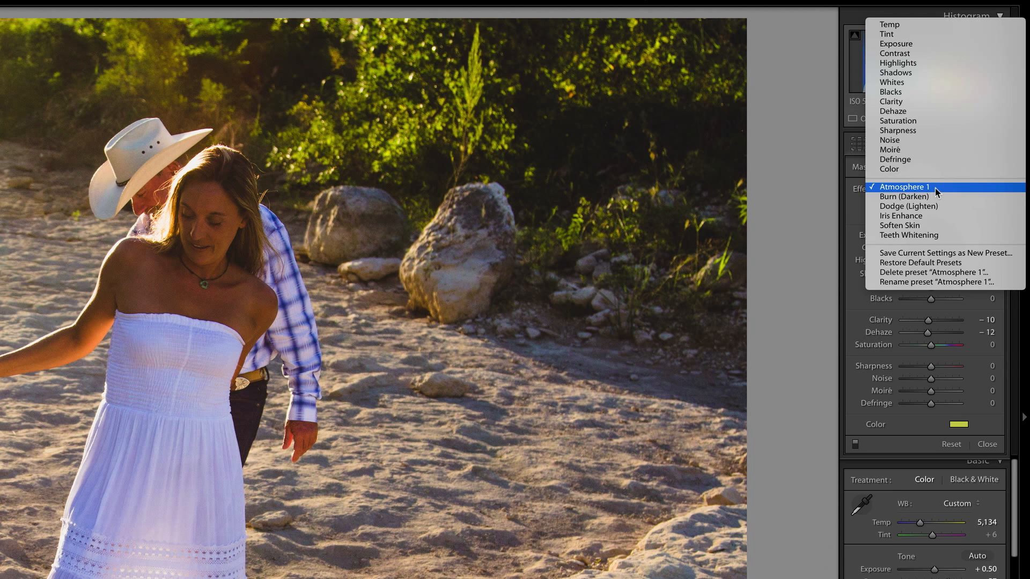
pyautogui.click(911, 187)
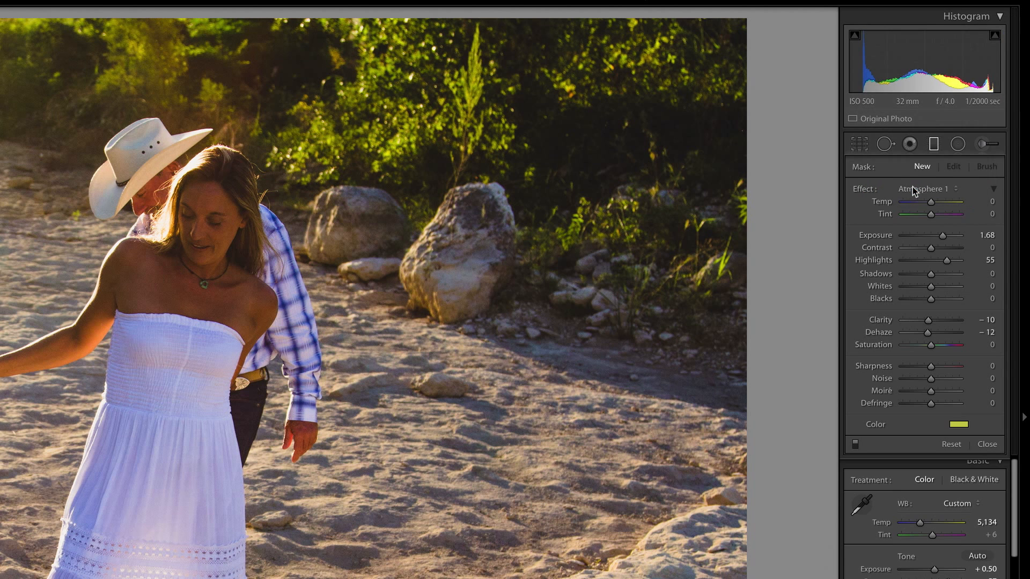
pyautogui.click(921, 189)
pyautogui.click(908, 189)
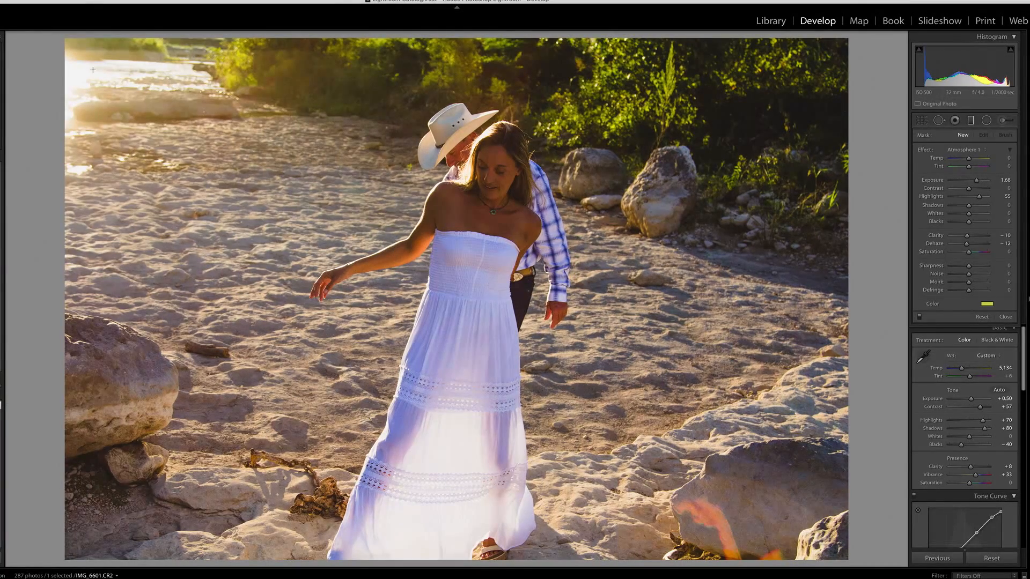
pyautogui.moveTo(93, 70); pyautogui.dragTo(432, 264)
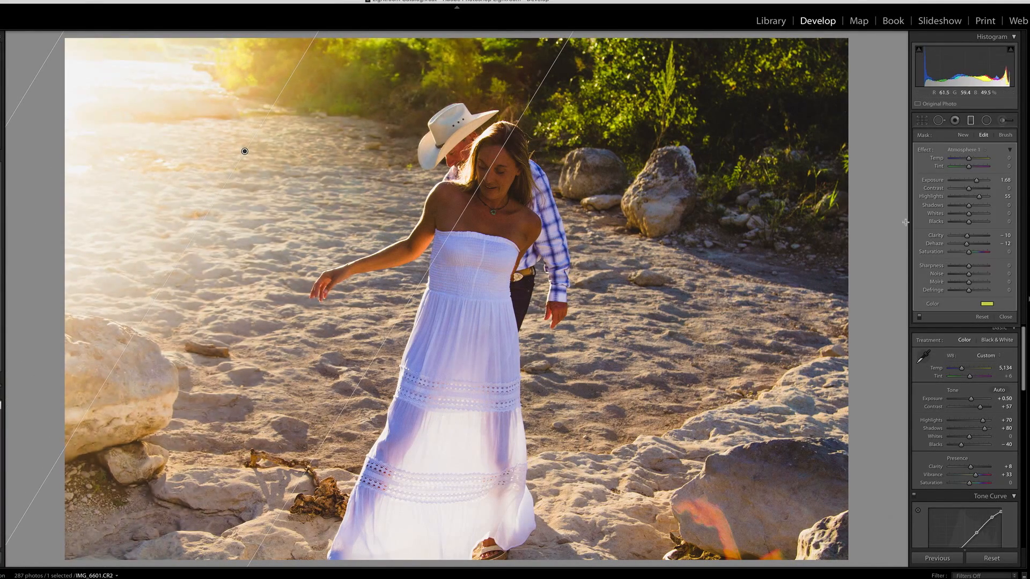
# Set the new graduated filter's Whites to 57, Dehaze to −70 and Exposure to 2.67, and raise its tint colour's saturation.
pyautogui.click(970, 122)
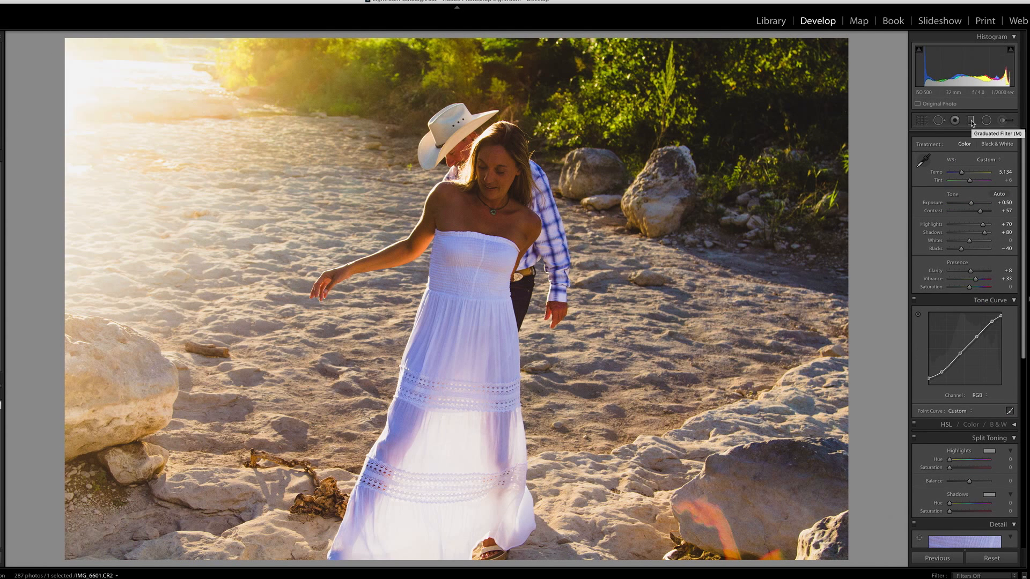
pyautogui.click(970, 122)
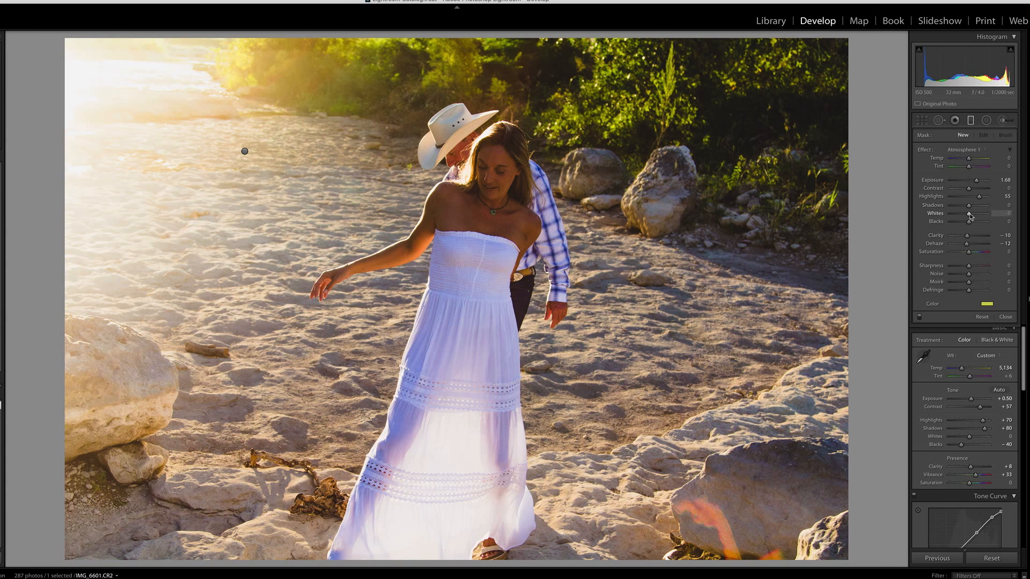
pyautogui.moveTo(969, 214); pyautogui.dragTo(979, 215)
pyautogui.moveTo(962, 245); pyautogui.dragTo(957, 246)
pyautogui.click(986, 304)
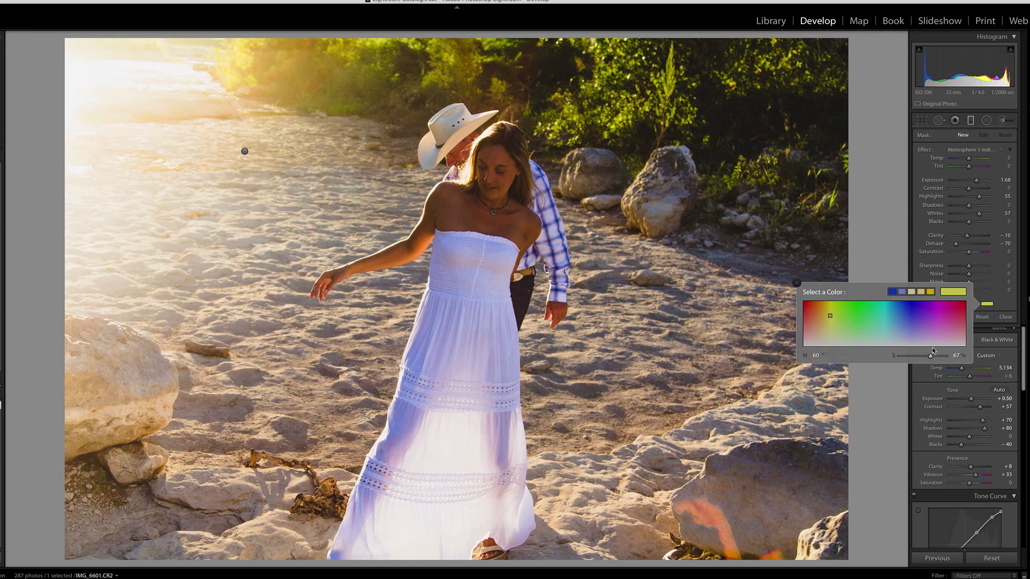
pyautogui.moveTo(932, 358); pyautogui.dragTo(938, 358)
pyautogui.moveTo(976, 181); pyautogui.dragTo(982, 183)
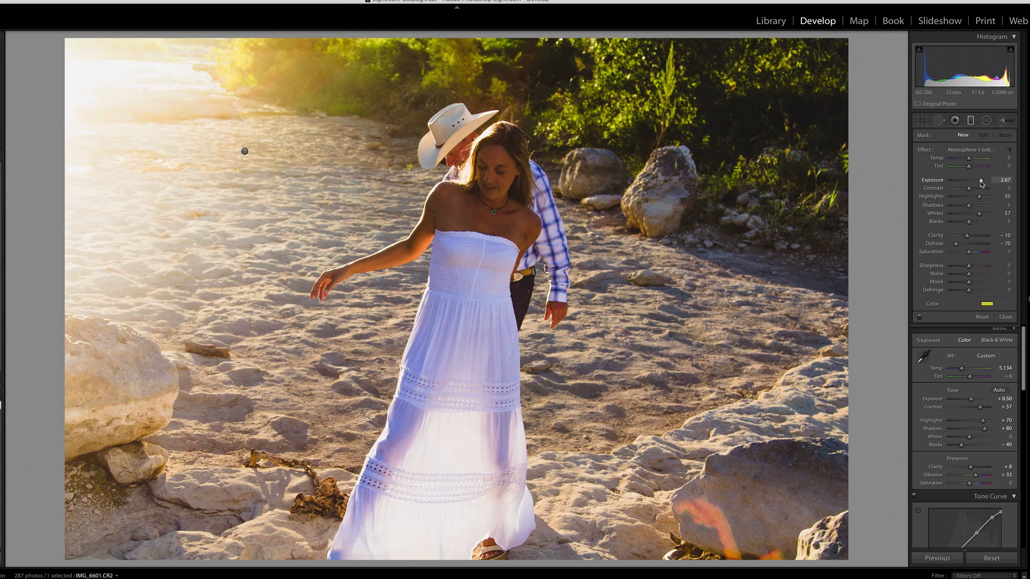
# Compare the riverbed couple photo with its graduated filter switched off and back on.
pyautogui.click(971, 122)
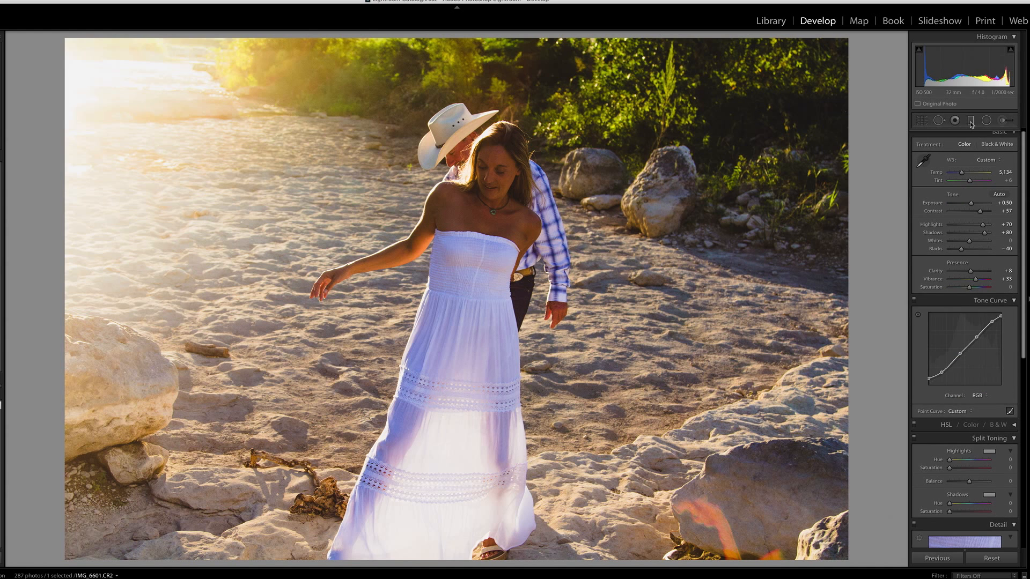
pyautogui.click(970, 122)
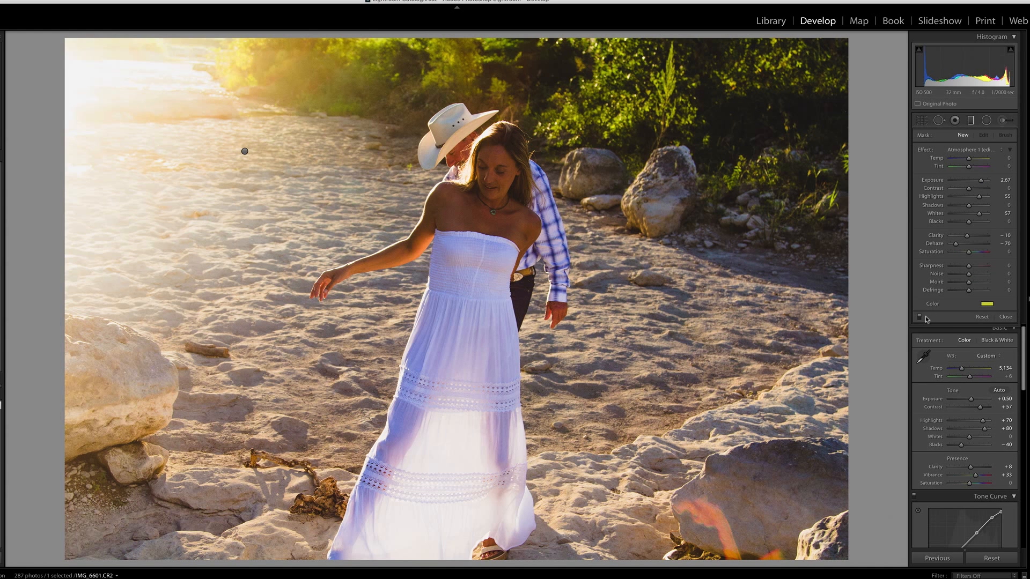
pyautogui.click(919, 317)
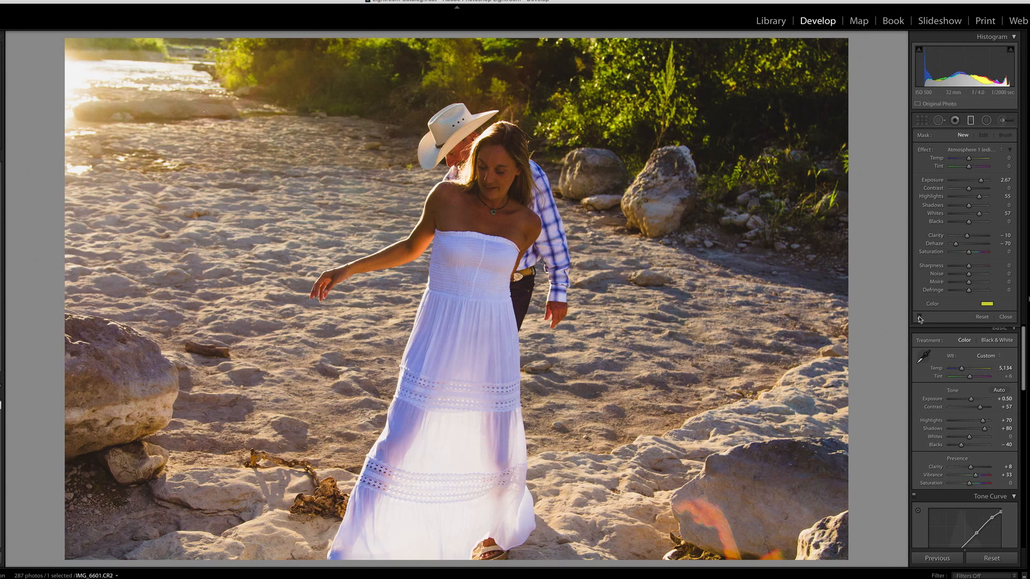
pyautogui.click(919, 318)
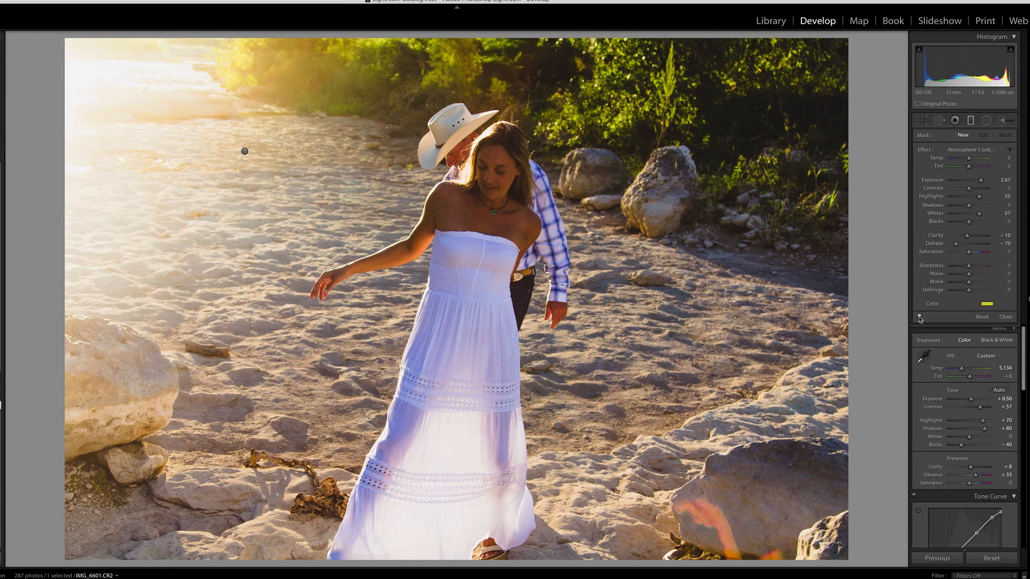
# Compare the riverbed photo's before and after versions side by side, toggling the graduated filter off and on.
pyautogui.press('y')
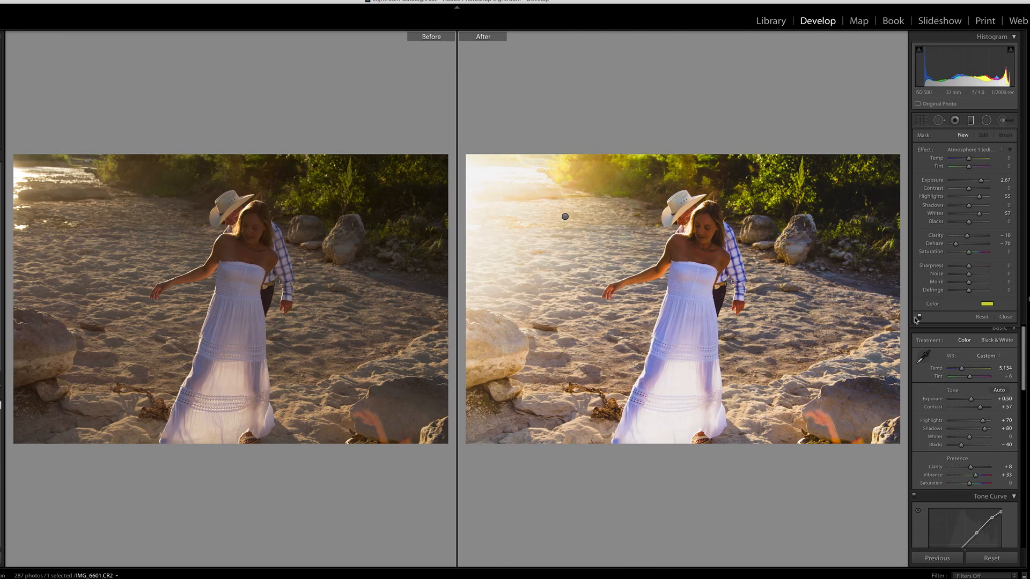
pyautogui.click(986, 122)
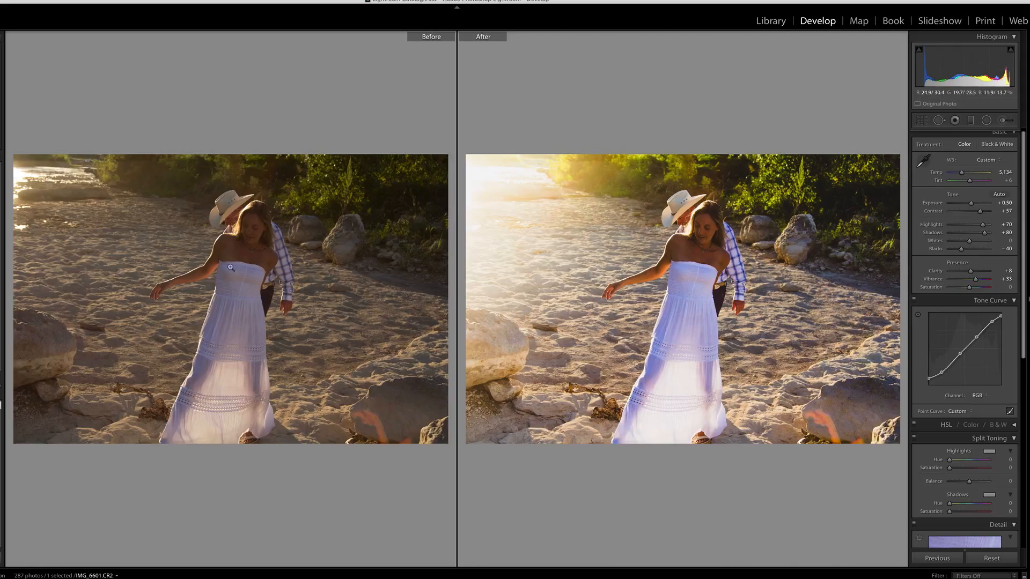
pyautogui.click(970, 121)
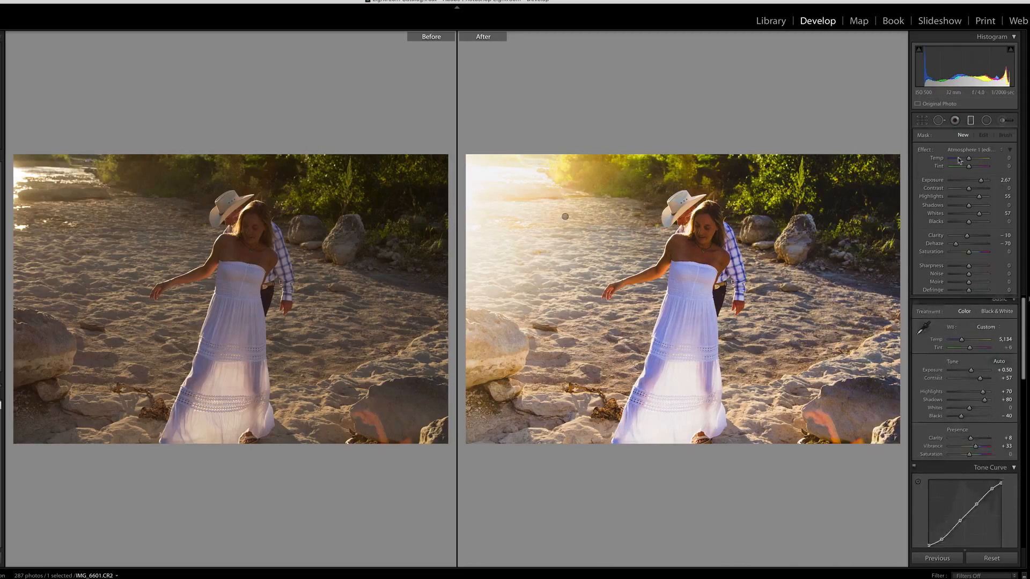
pyautogui.click(919, 318)
pyautogui.click(920, 319)
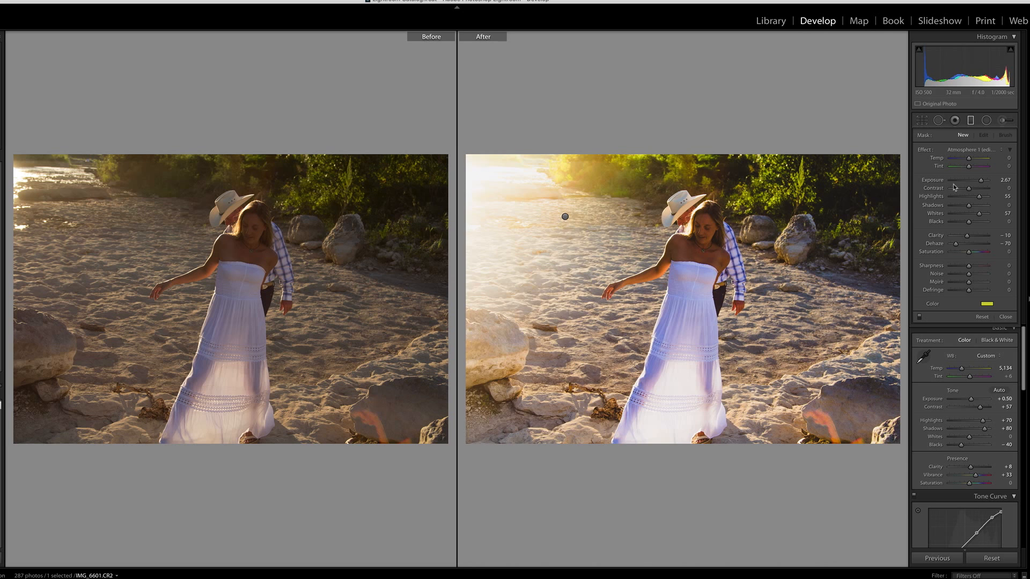
pyautogui.click(971, 120)
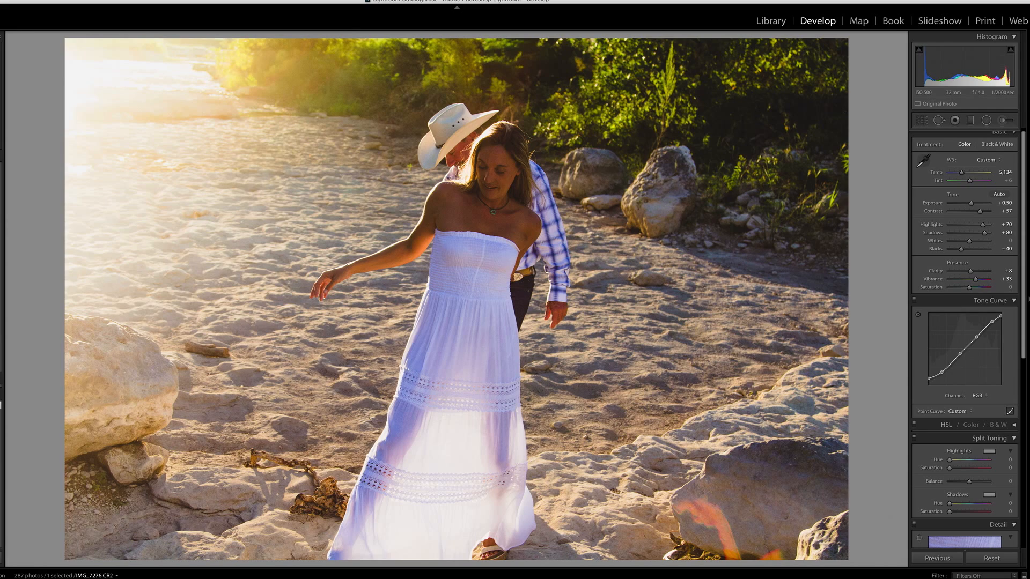
# Open the wedding pergola photo IMG_7276.CR2 and draw an Atmosphere 1 graduated filter diagonally from its right edge to the pergola's centre.
pyautogui.click(370, 578)
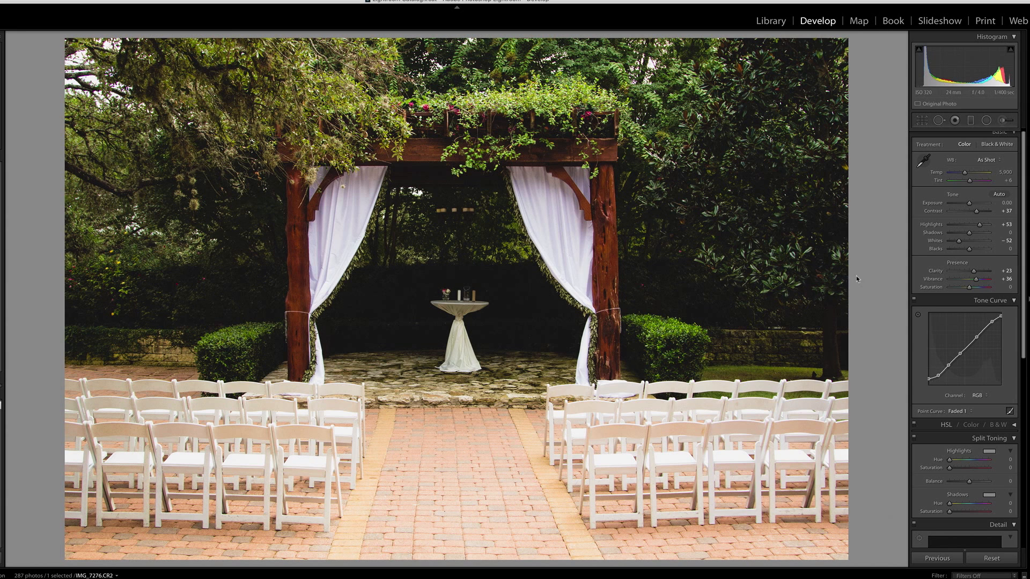
pyautogui.click(970, 122)
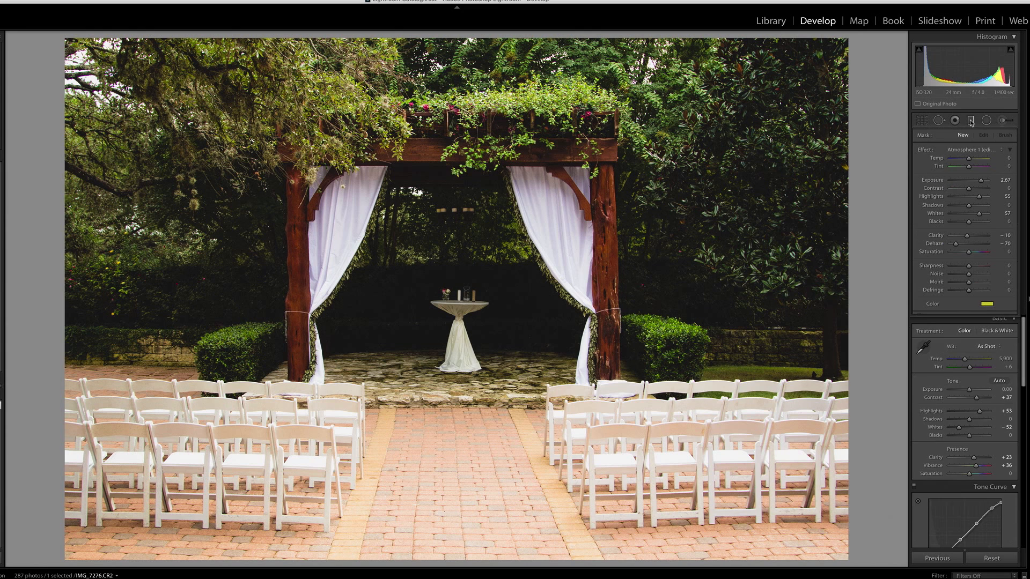
pyautogui.click(964, 150)
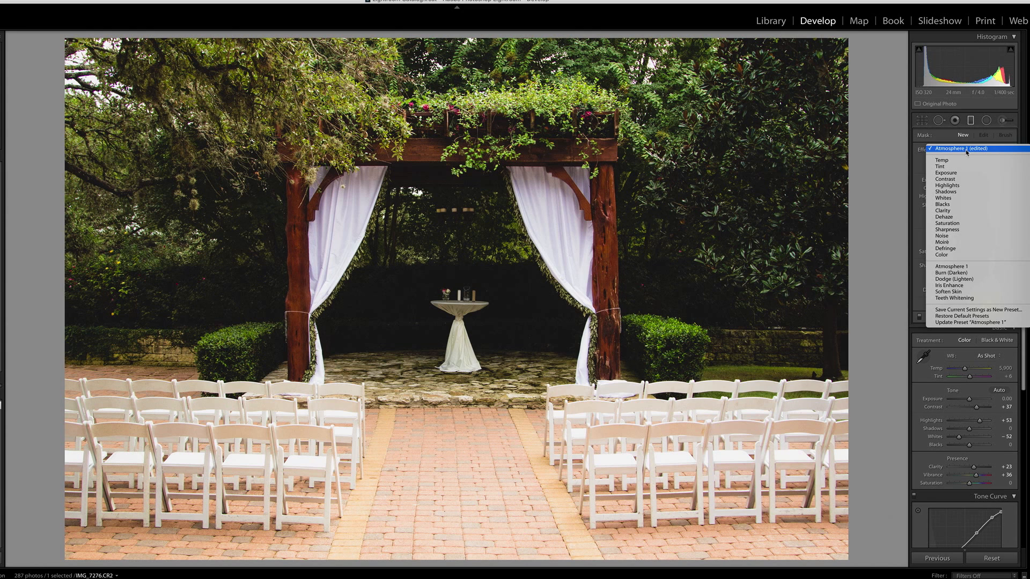
pyautogui.click(951, 266)
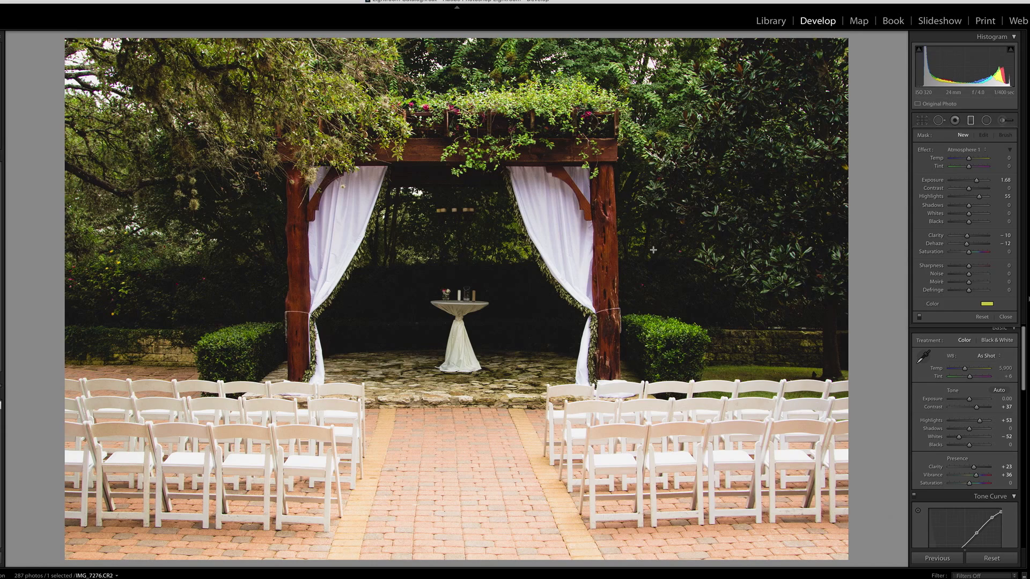
pyautogui.moveTo(653, 250); pyautogui.dragTo(433, 266)
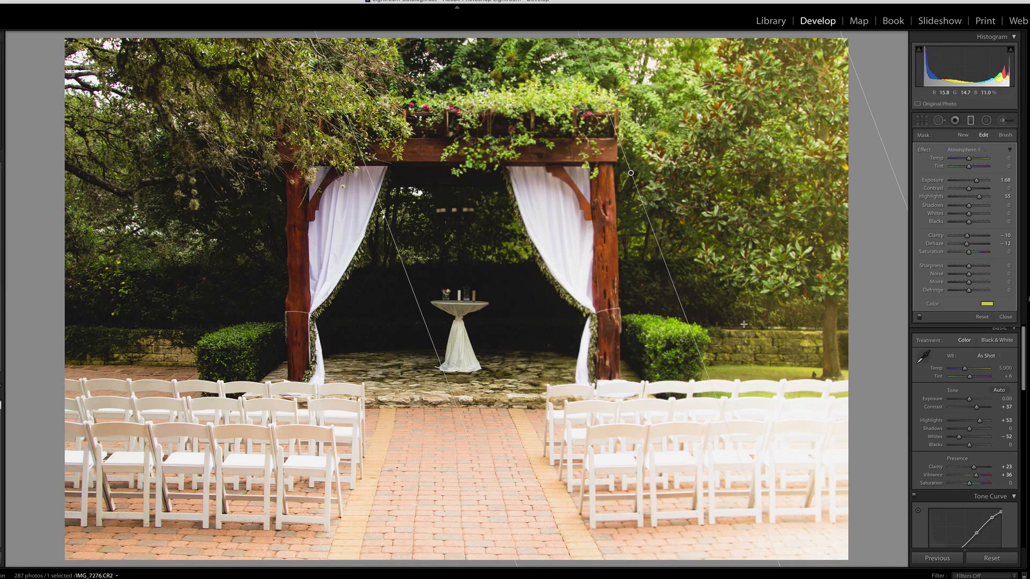
# Set the pergola photo's graduated filter to Exposure 2.26 and lower its tint colour's saturation.
pyautogui.moveTo(976, 181); pyautogui.dragTo(979, 183)
pyautogui.click(986, 303)
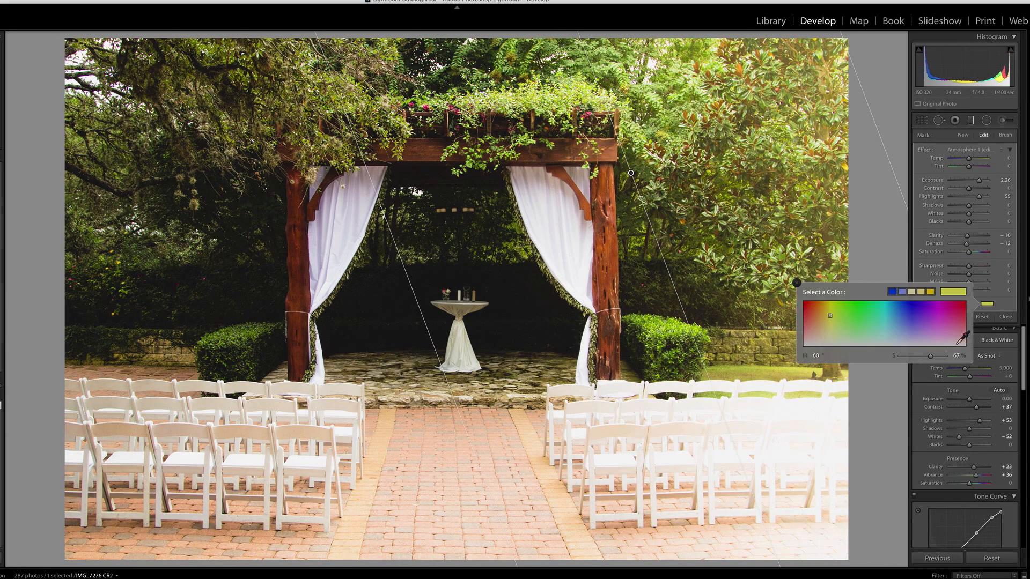
pyautogui.moveTo(929, 355); pyautogui.dragTo(915, 355)
pyautogui.click(797, 283)
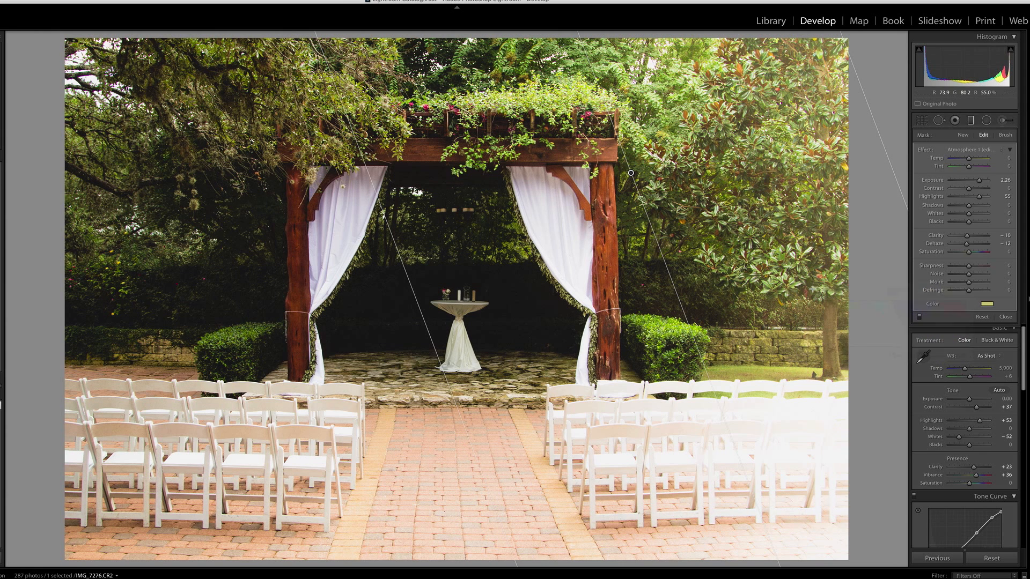
pyautogui.click(971, 119)
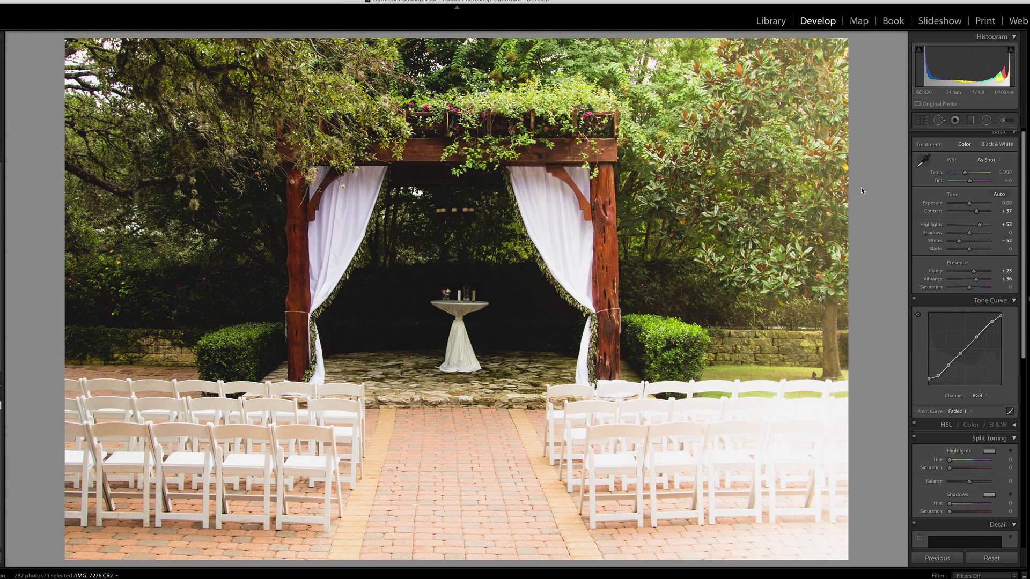
# Compare the pergola photo with its graduated filter off and on, and return to the riverbed couple photo IMG_6601.CR2.
pyautogui.click(970, 120)
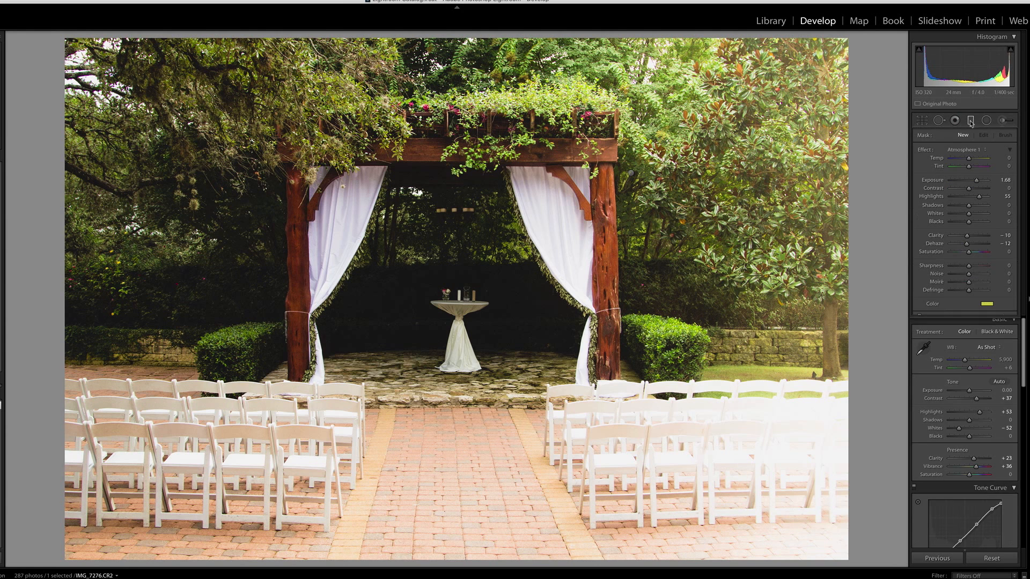
pyautogui.click(920, 319)
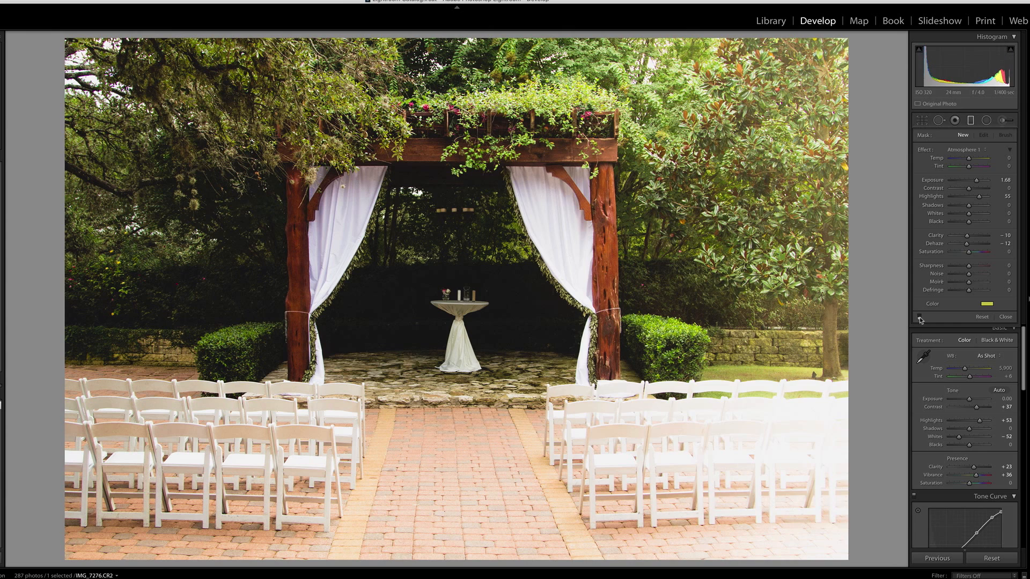
pyautogui.click(920, 318)
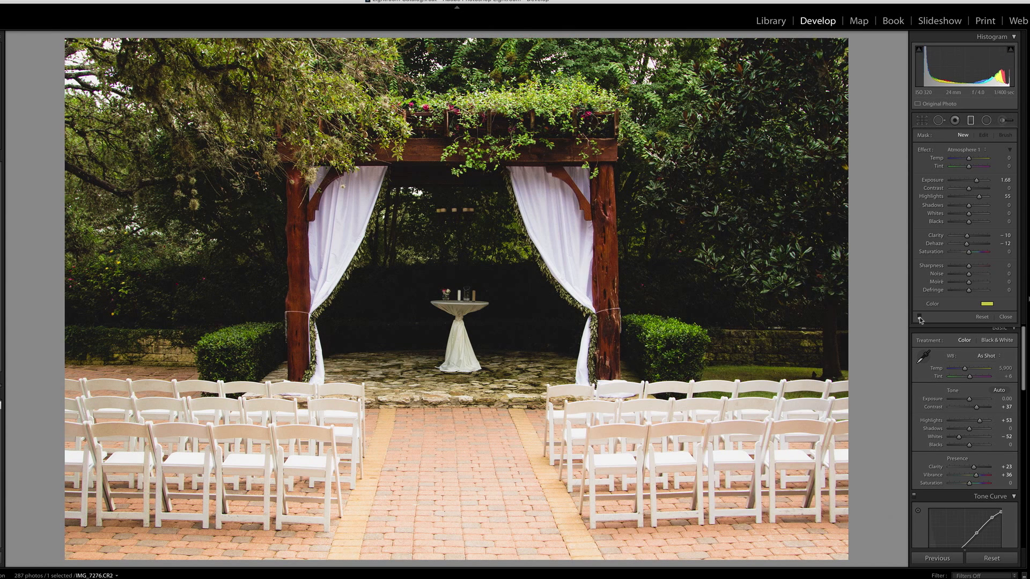
pyautogui.click(920, 318)
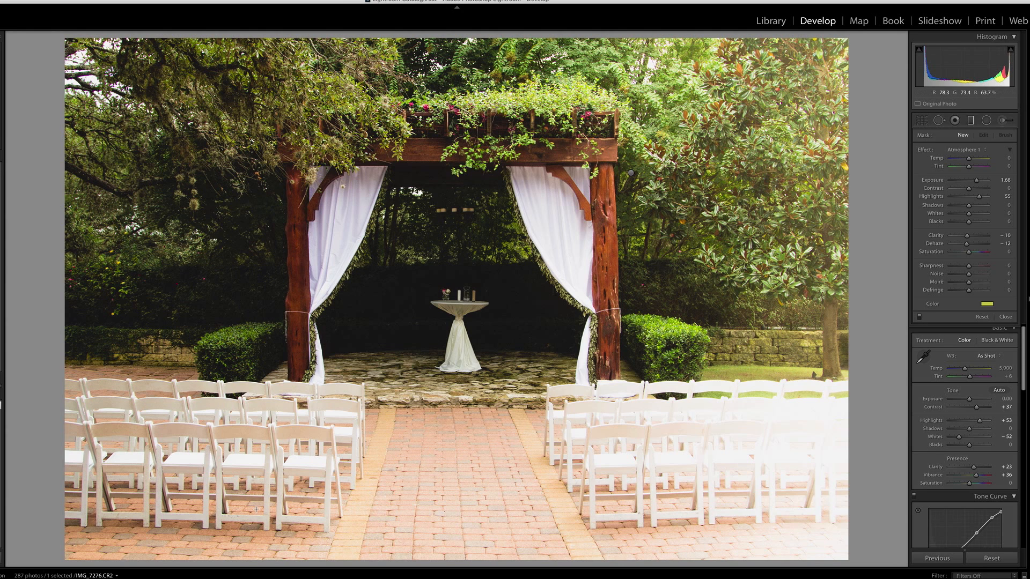
pyautogui.click(515, 578)
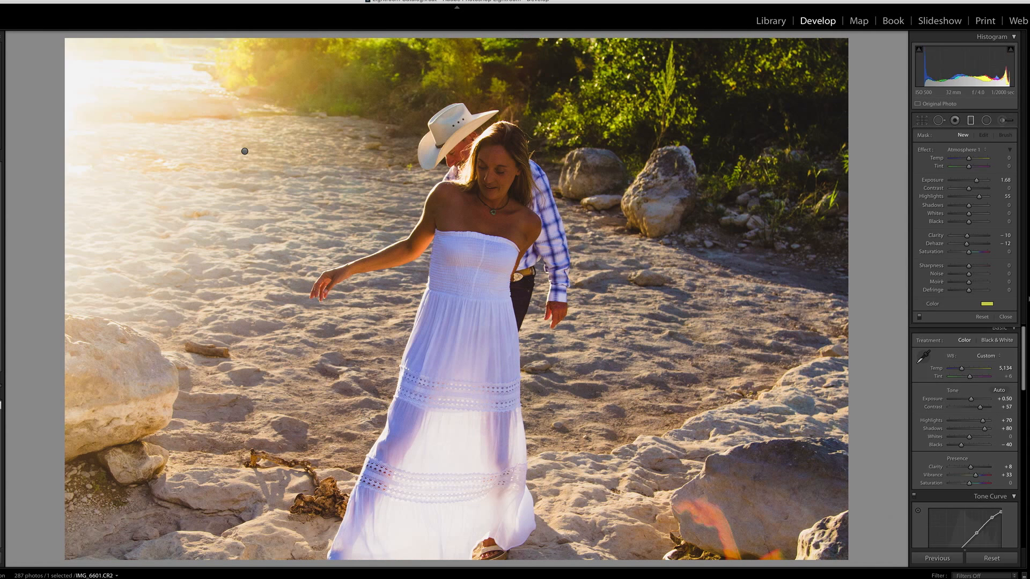